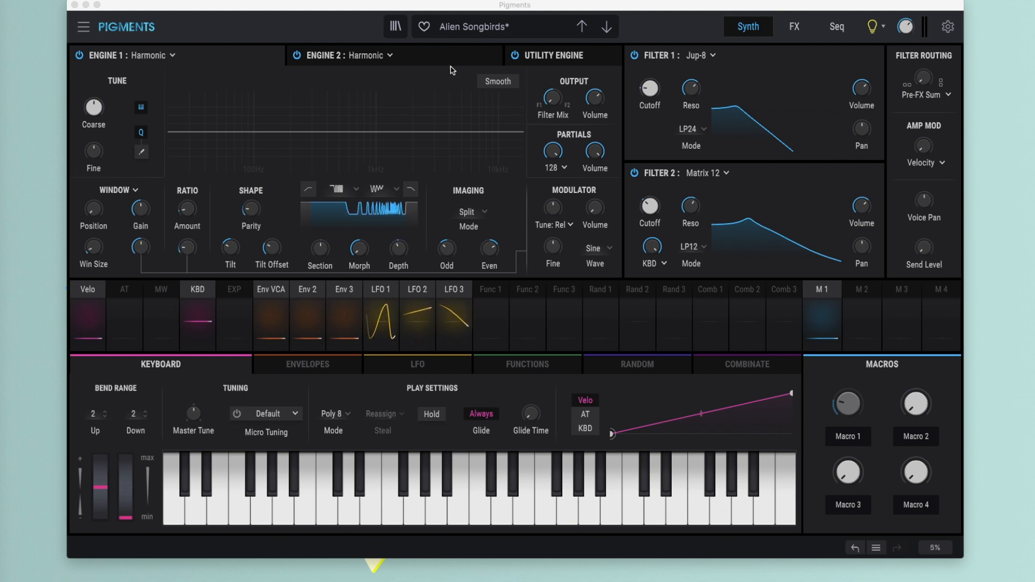
- Examine the engine types offered for Engine 1, view Engine 2 and the Utility Engine, and return to Engine 1
{"action": "left_click", "coordinate": [173, 56]}
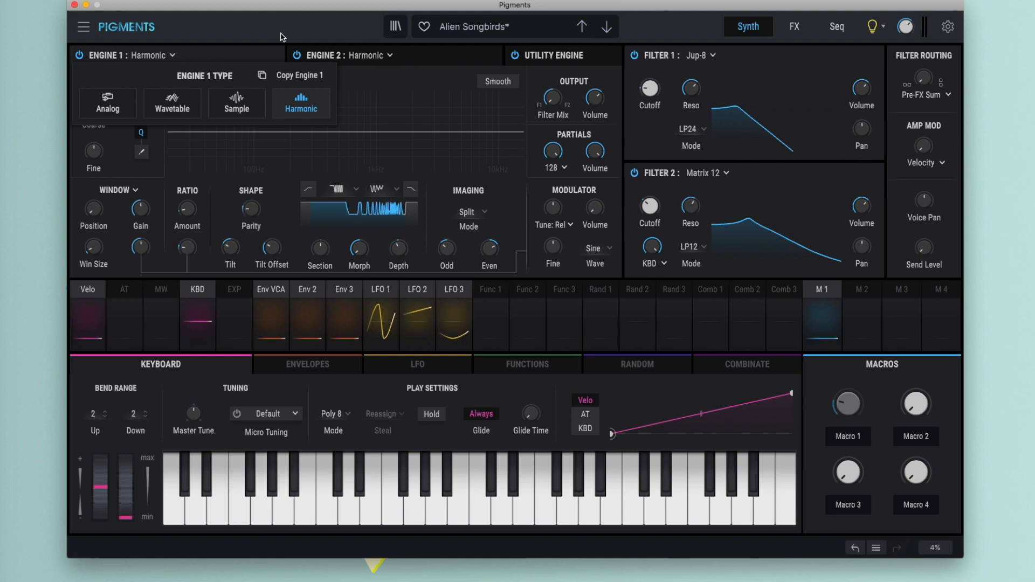
{"action": "left_click", "coordinate": [229, 56]}
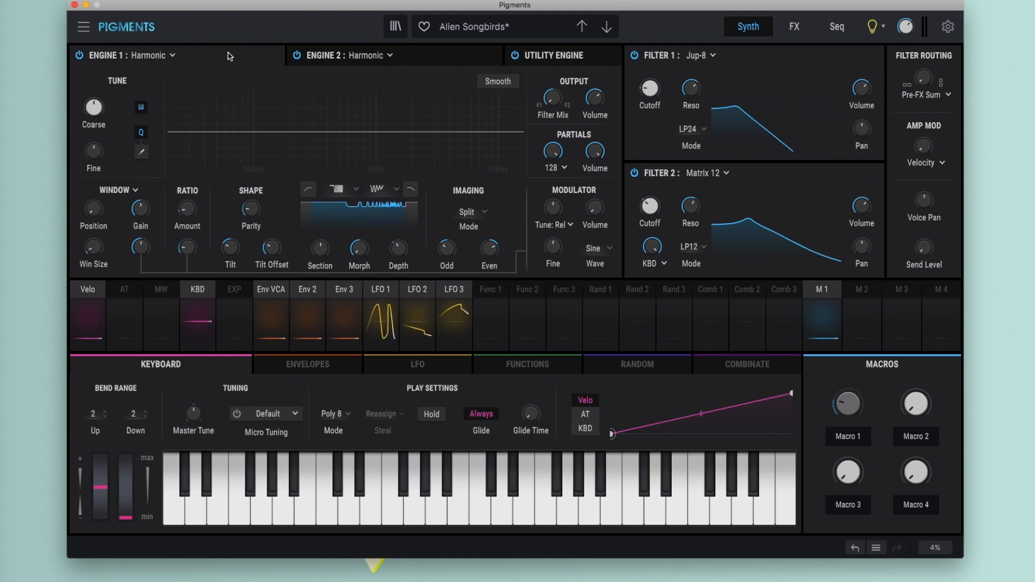
{"action": "left_click", "coordinate": [427, 59]}
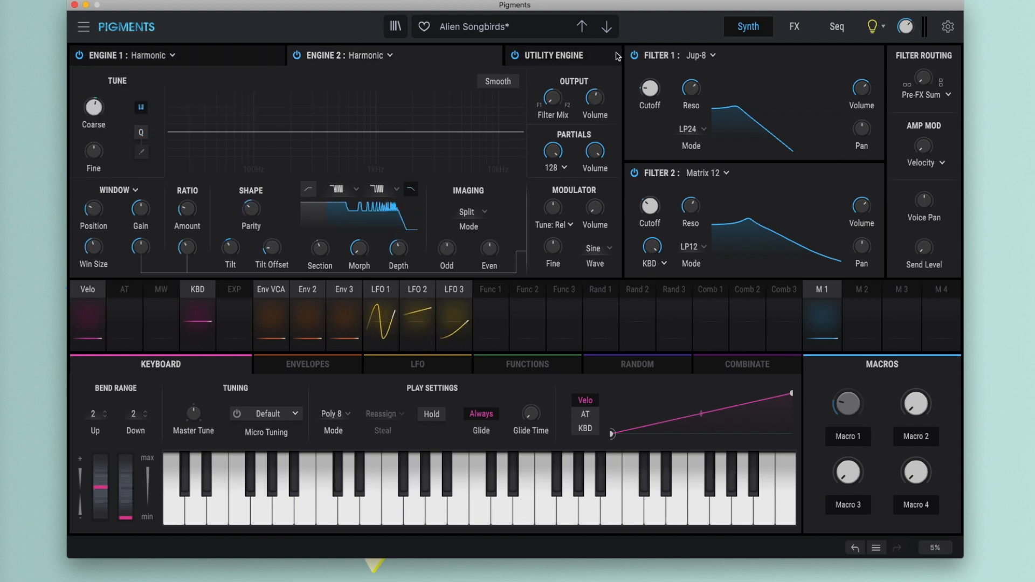
{"action": "left_click", "coordinate": [595, 60]}
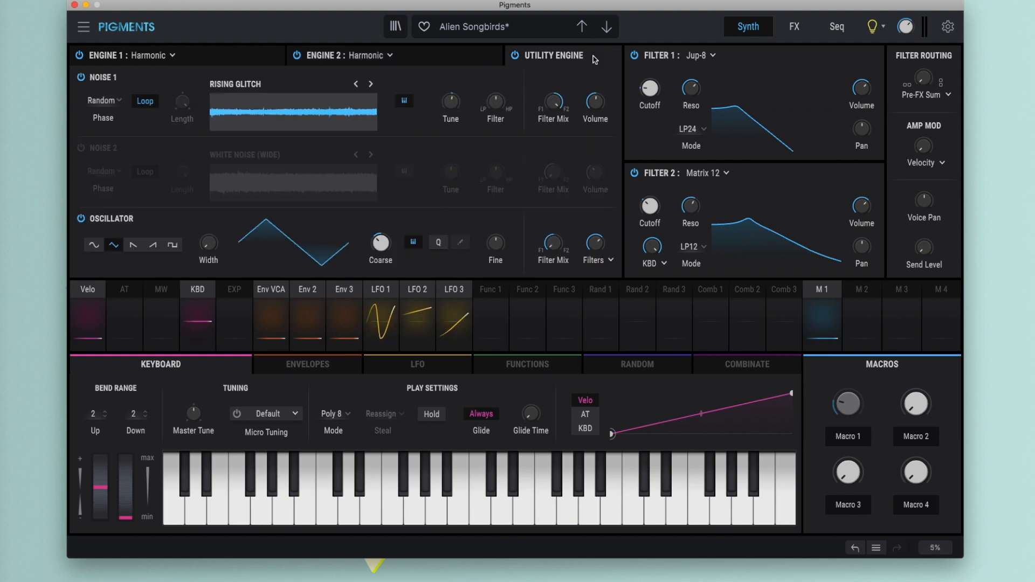
{"action": "left_click", "coordinate": [202, 59]}
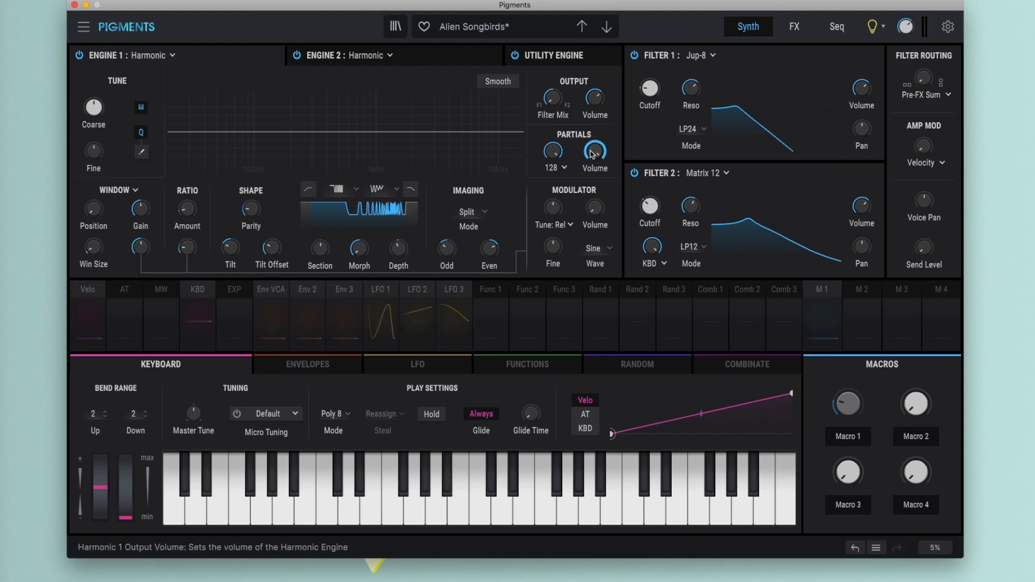
- Examine the partial limit choices of Engine 1 and the Smooth control in both harmonic engines
{"action": "left_click", "coordinate": [560, 168]}
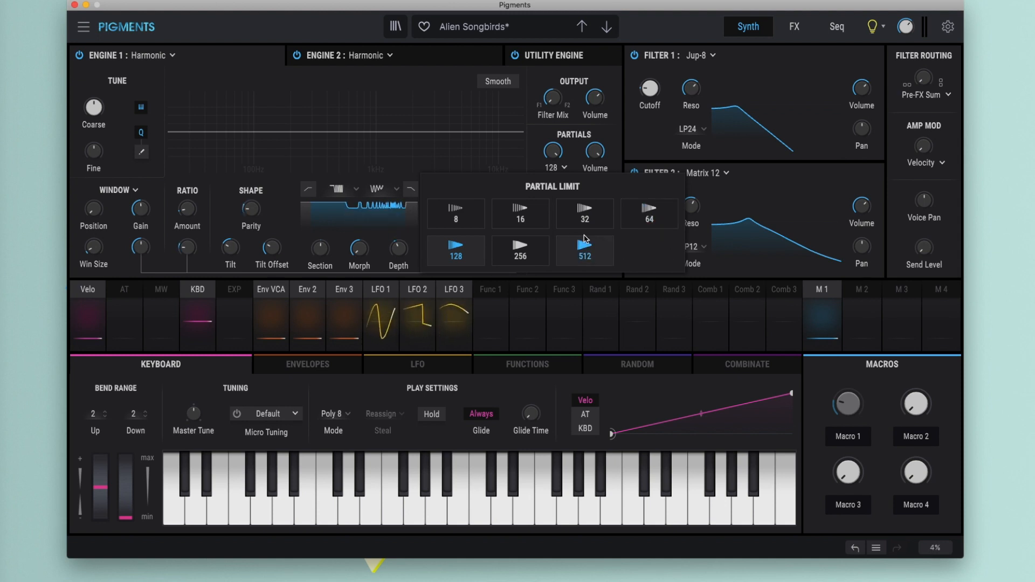
{"action": "left_click", "coordinate": [560, 168]}
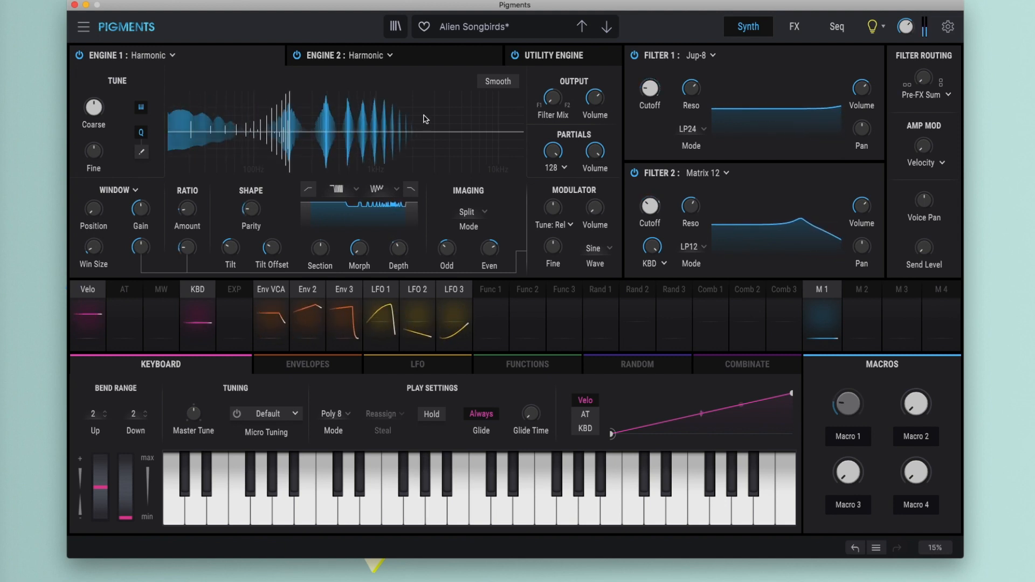
{"action": "left_click", "coordinate": [497, 81]}
{"action": "left_click", "coordinate": [431, 59]}
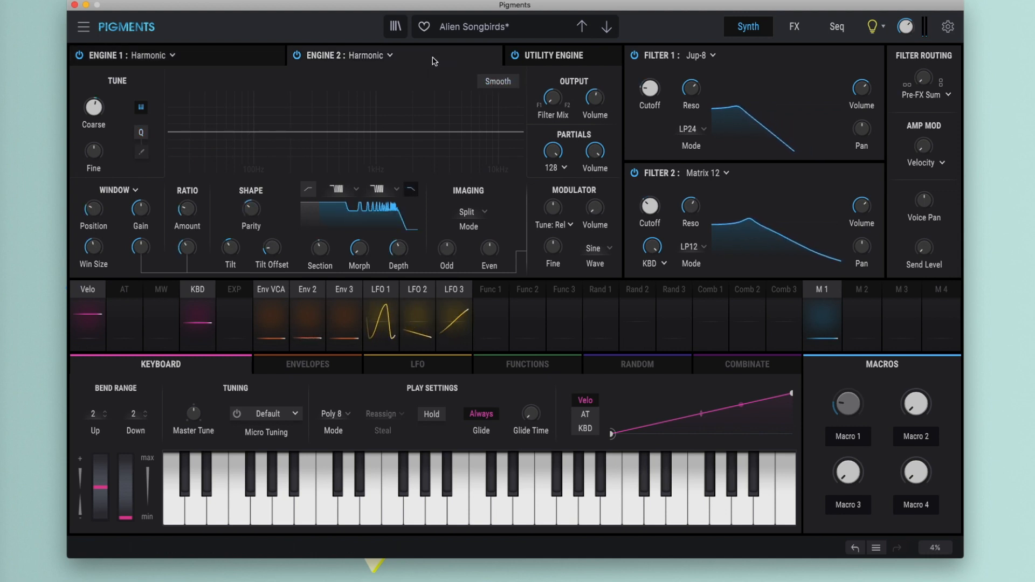
{"action": "left_click", "coordinate": [494, 82]}
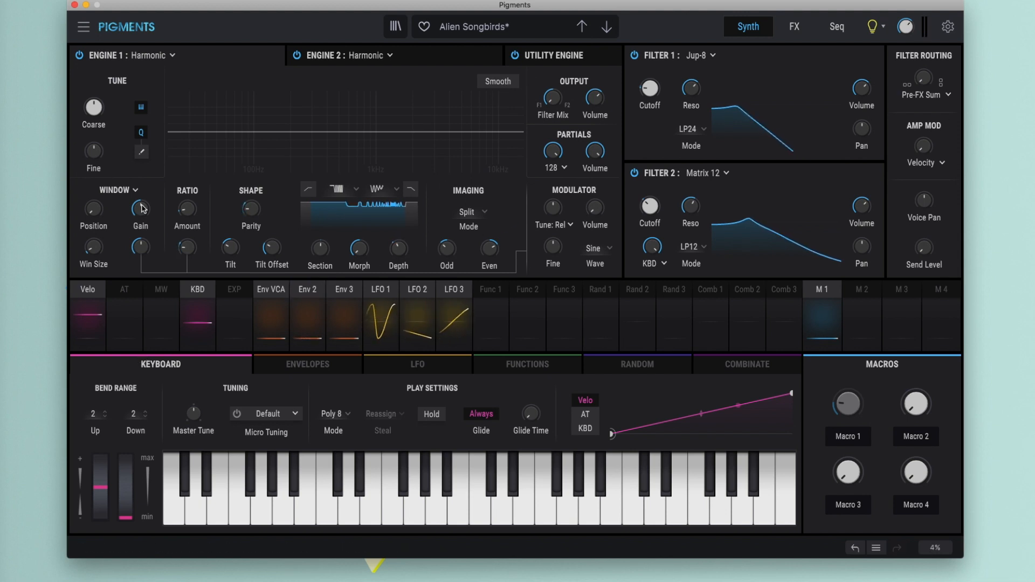
- Audition Engine 1's Ratio Amount, Tilt and Tilt Offset controls
{"action": "mouse_move", "coordinate": [184, 212]}
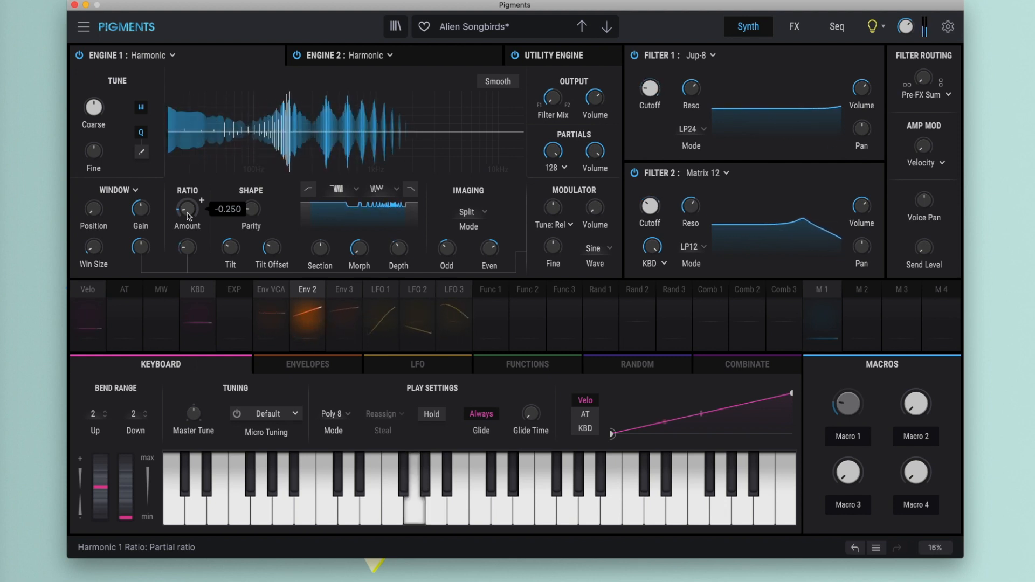
{"action": "mouse_move", "coordinate": [188, 216]}
{"action": "left_mouse_down"}
{"action": "mouse_move", "coordinate": [186, 189]}
{"action": "mouse_move", "coordinate": [192, 212]}
{"action": "left_mouse_up"}
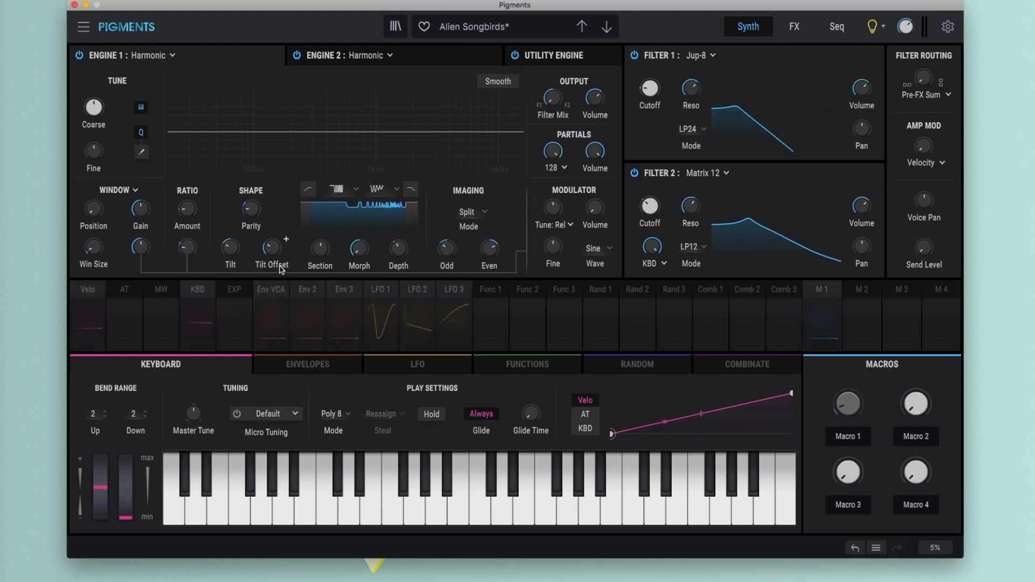
{"action": "mouse_move", "coordinate": [232, 253]}
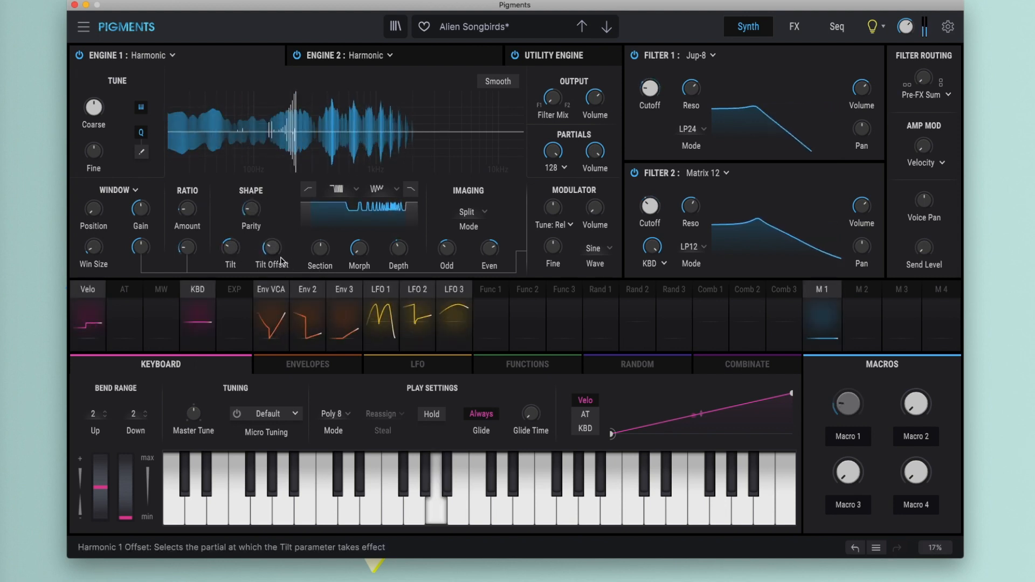
{"action": "left_click_drag", "start_coordinate": [232, 249], "coordinate": [228, 217]}
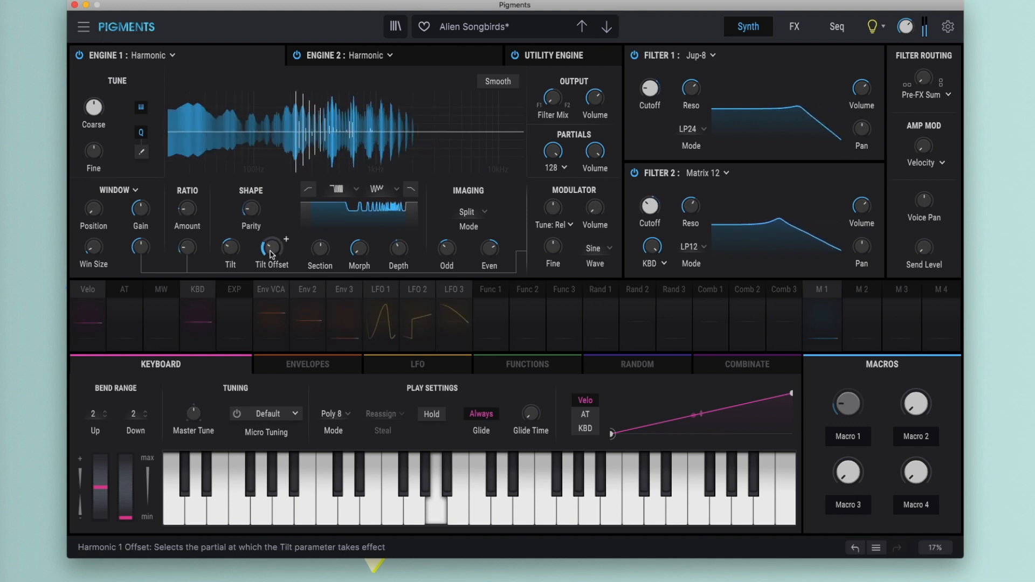
{"action": "left_click_drag", "start_coordinate": [273, 255], "coordinate": [229, 251]}
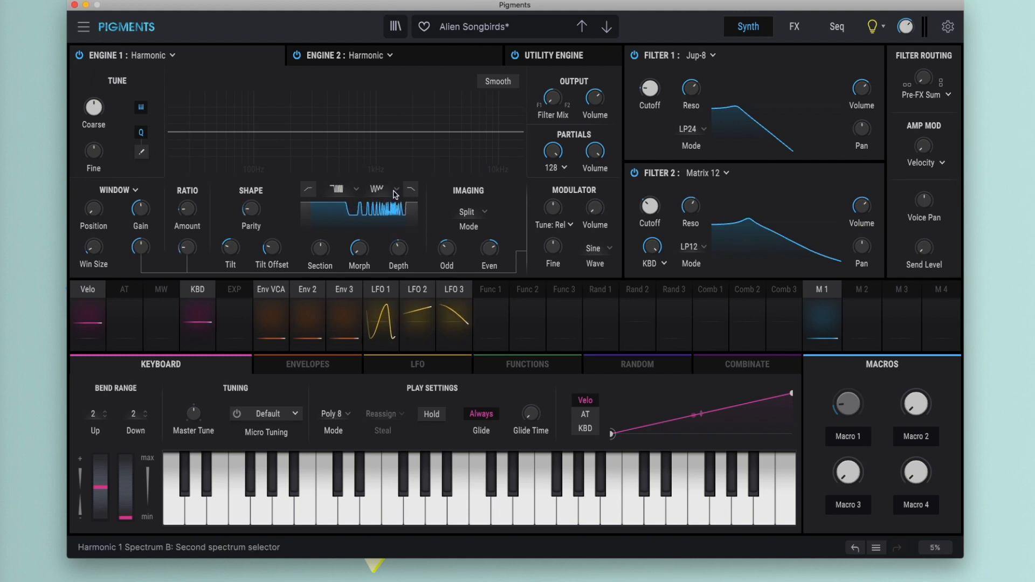
- Examine Engine 1's Spectrum B and Spectrum A shape choices and its Odd and Even imaging values
{"action": "left_click", "coordinate": [395, 191]}
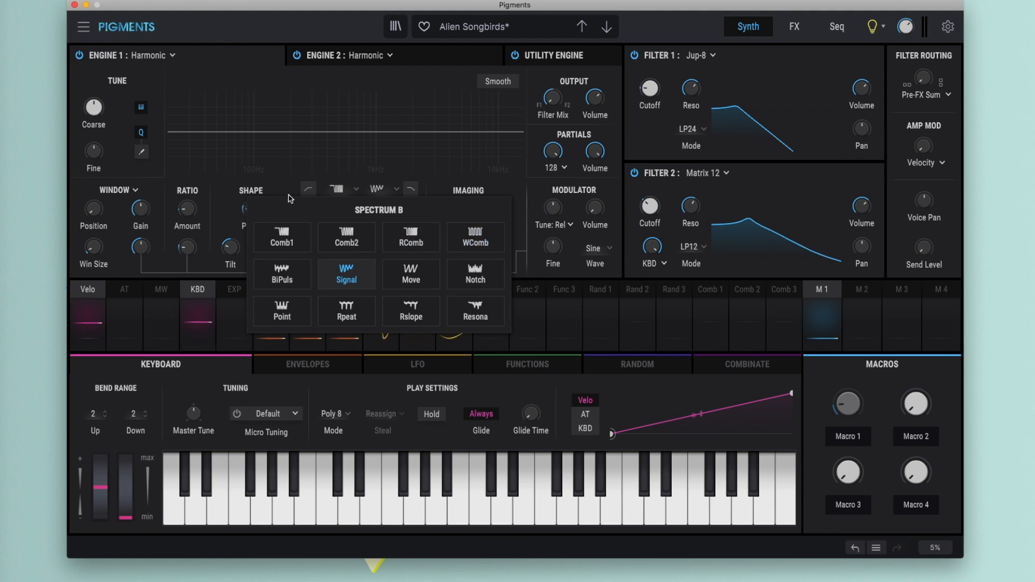
{"action": "left_click", "coordinate": [335, 175]}
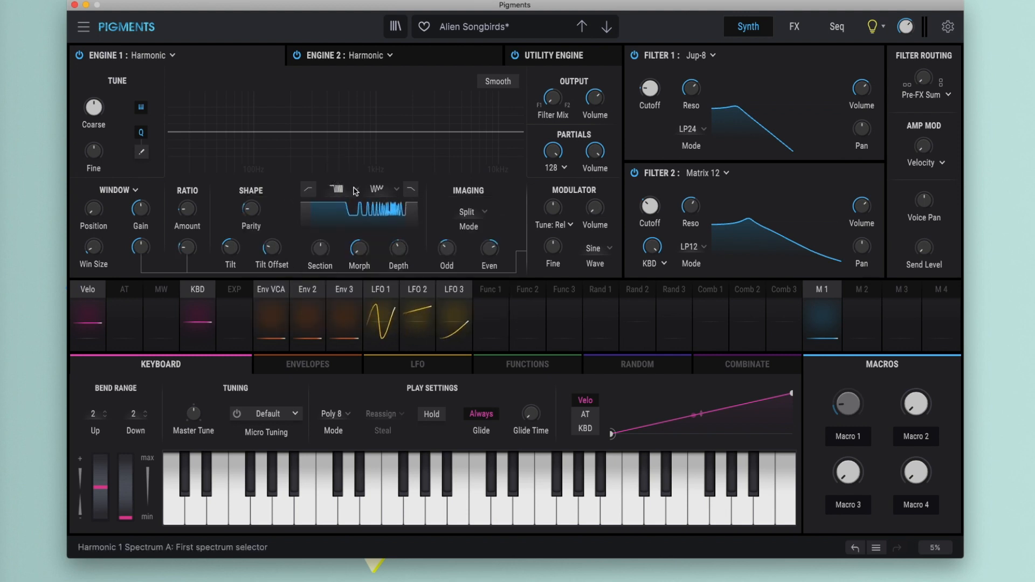
{"action": "left_click", "coordinate": [356, 194]}
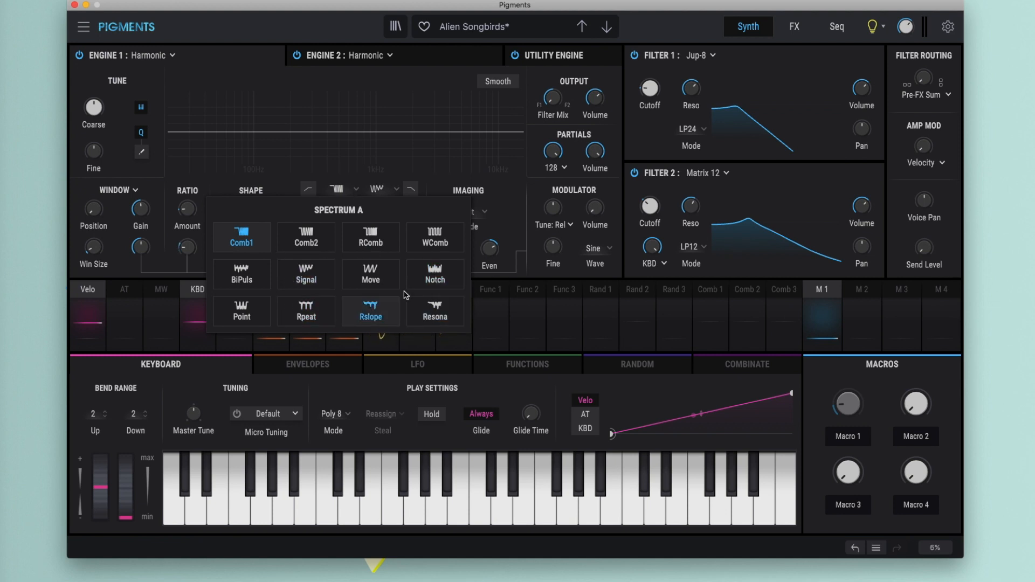
{"action": "left_click", "coordinate": [432, 193]}
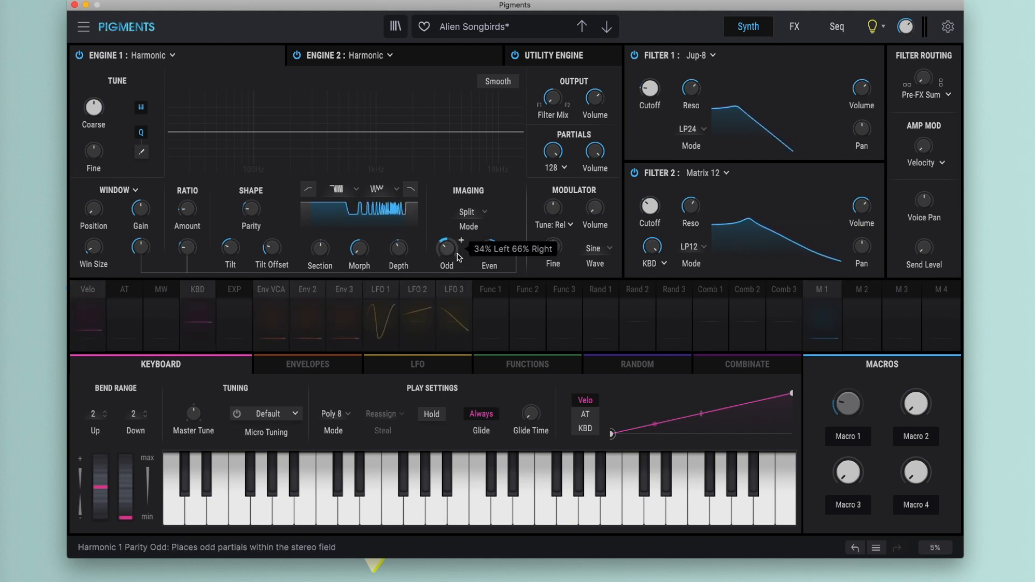
{"action": "mouse_move", "coordinate": [448, 250]}
{"action": "mouse_move", "coordinate": [494, 254]}
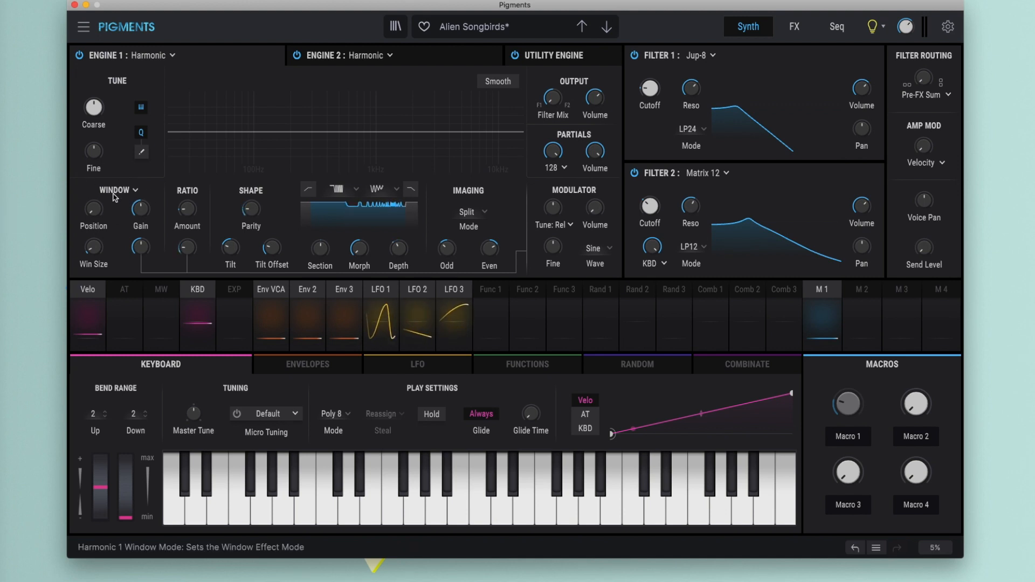
- Try the Cluster and Shepard partial modulation modes on Engine 1 and restore Window mode
{"action": "left_click", "coordinate": [136, 192]}
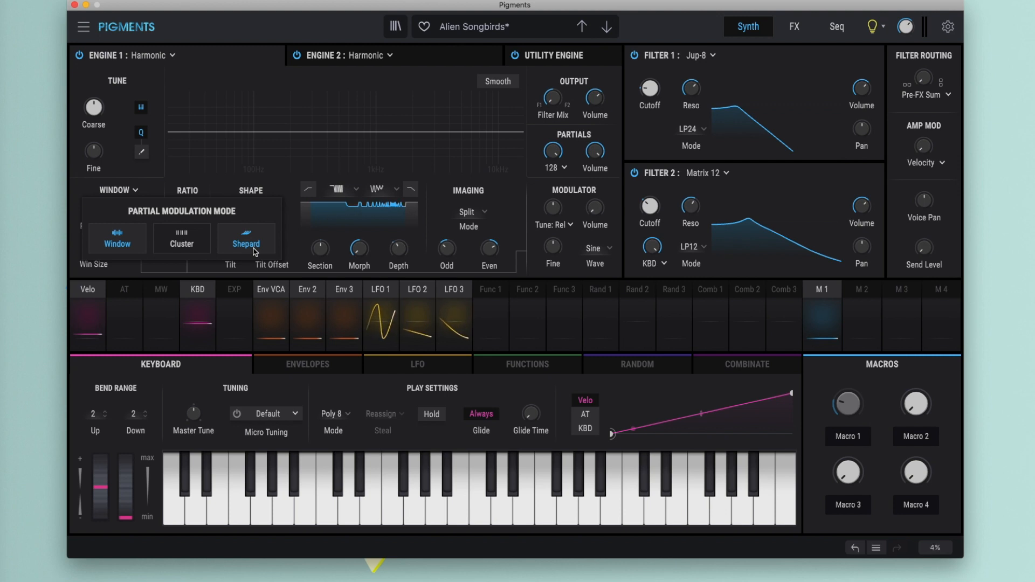
{"action": "left_click", "coordinate": [186, 243]}
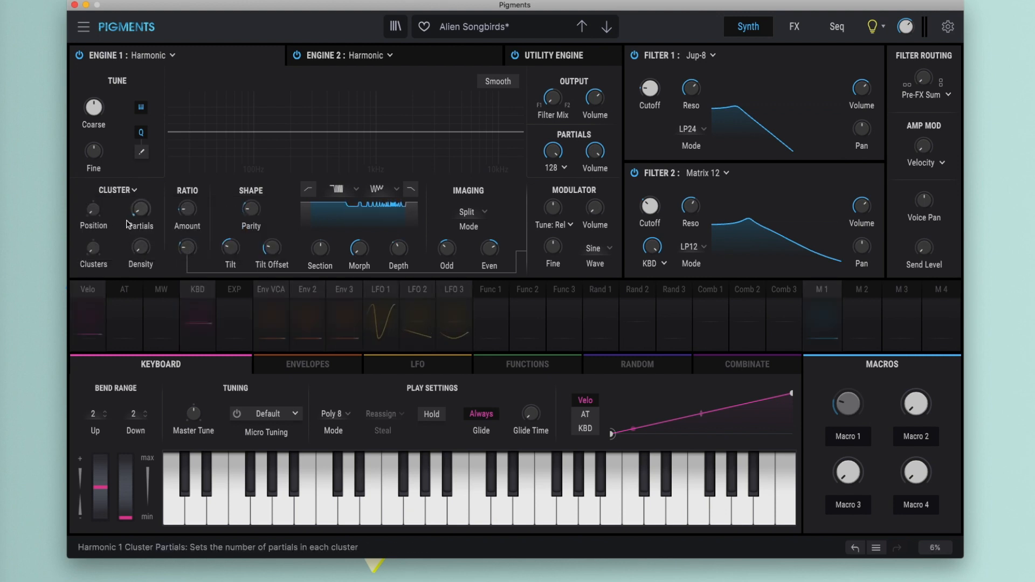
{"action": "left_click", "coordinate": [132, 191]}
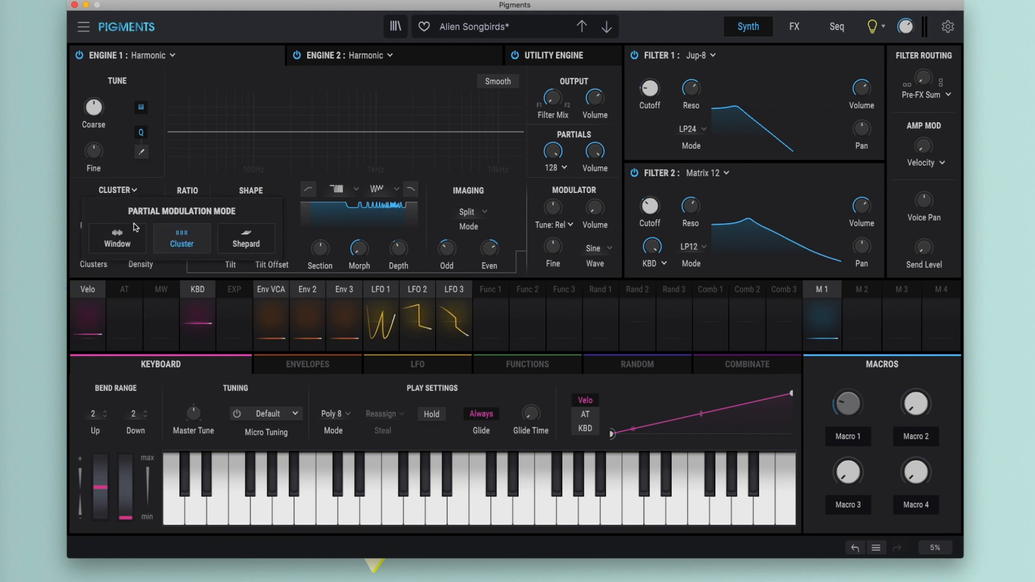
{"action": "left_click", "coordinate": [253, 241]}
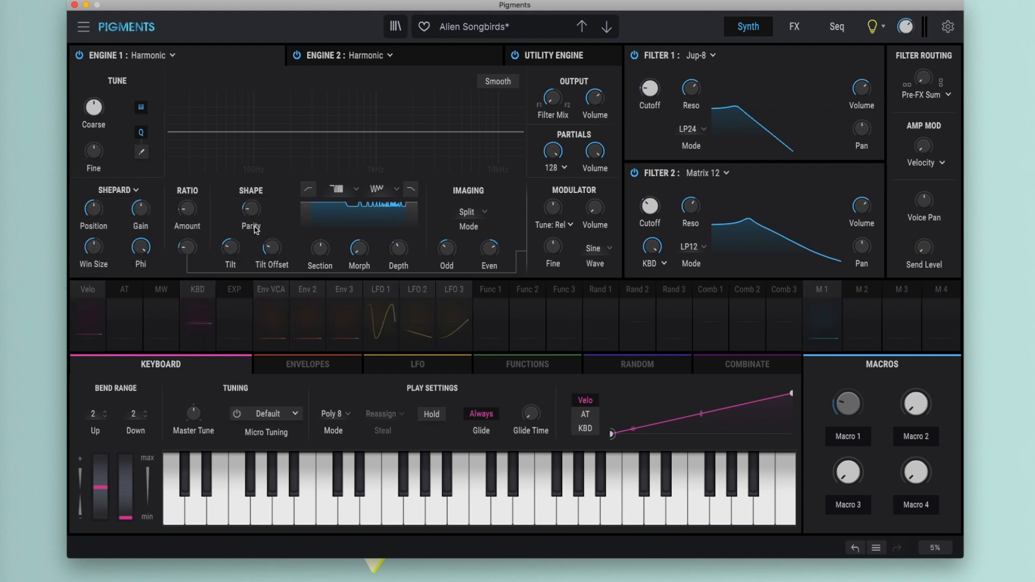
{"action": "left_click", "coordinate": [128, 193]}
{"action": "left_click", "coordinate": [118, 236]}
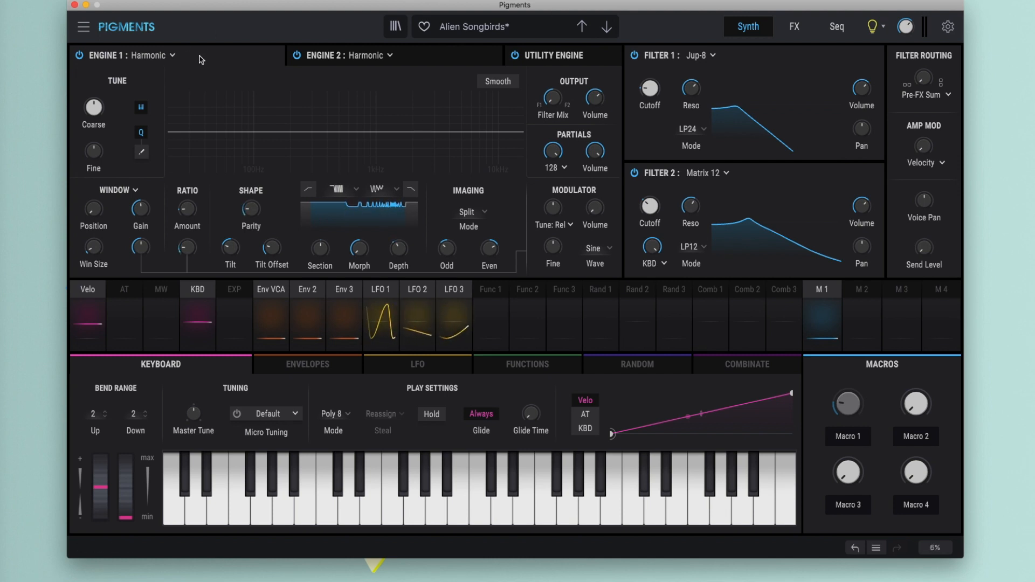
- Examine the engine types offered for Engine 2 and open the Utility Engine
{"action": "left_click", "coordinate": [390, 56]}
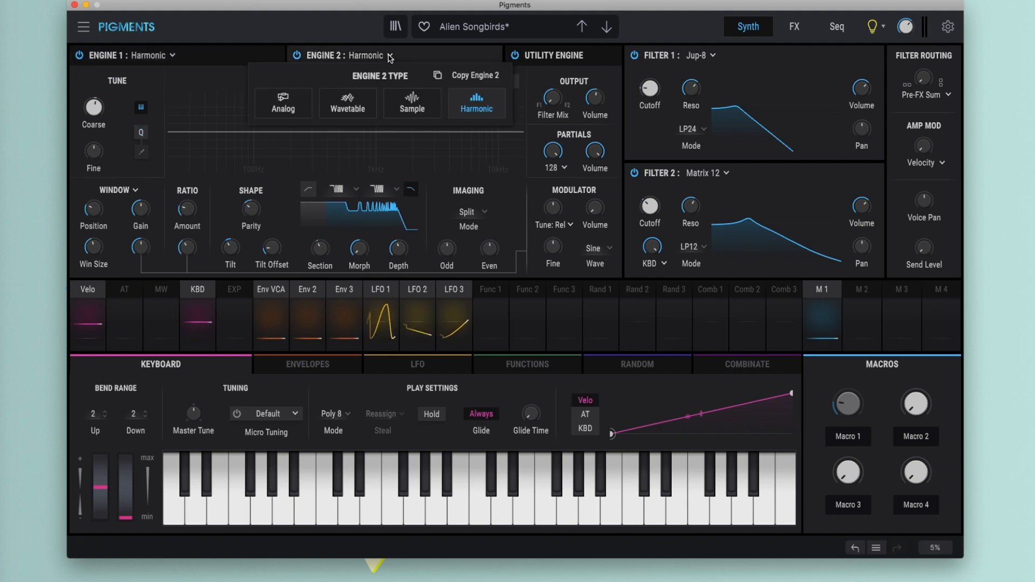
{"action": "left_click", "coordinate": [416, 57]}
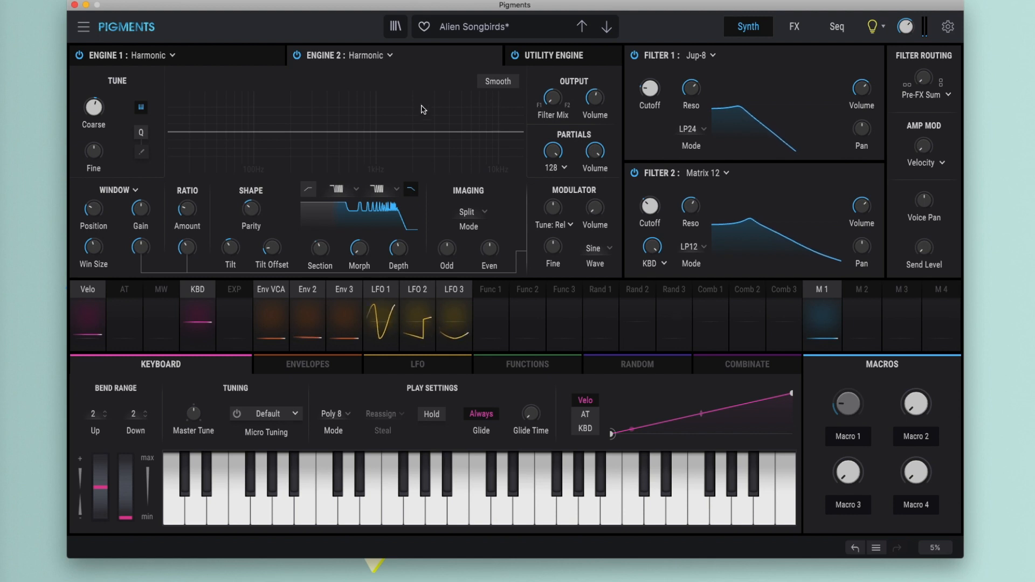
{"action": "left_click", "coordinate": [572, 58]}
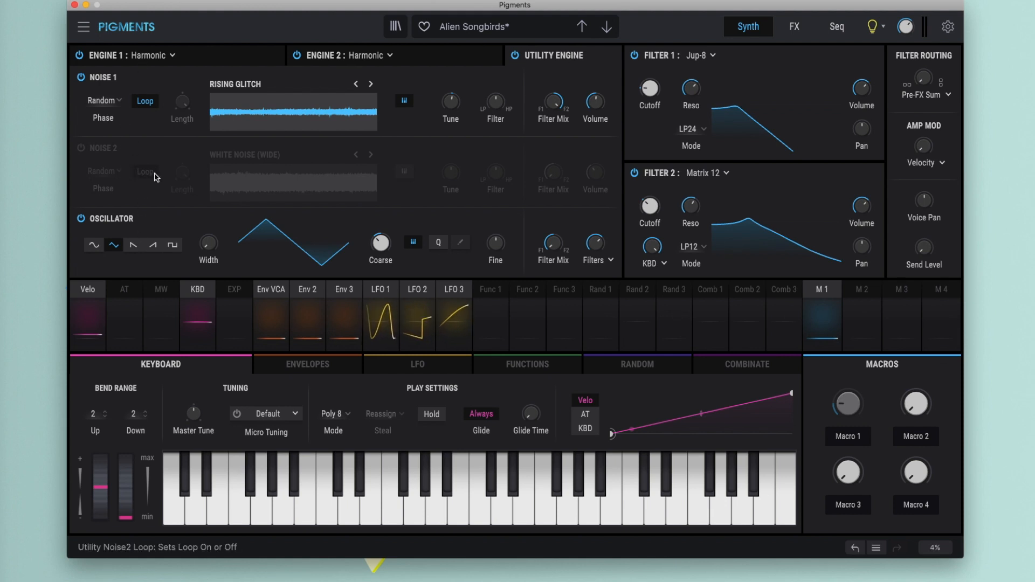
- Browse the Texture category of noise samples for Noise 1
{"action": "left_click", "coordinate": [240, 88]}
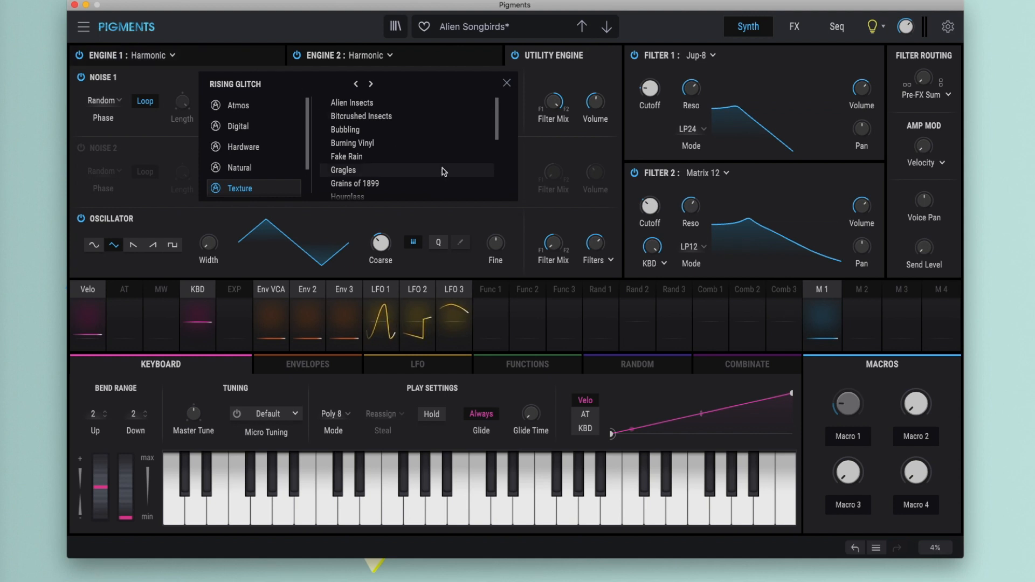
{"action": "scroll", "coordinate": [388, 166], "scroll_direction": "down", "scroll_amount": 3}
{"action": "scroll", "coordinate": [384, 166], "scroll_direction": "down", "scroll_amount": 1}
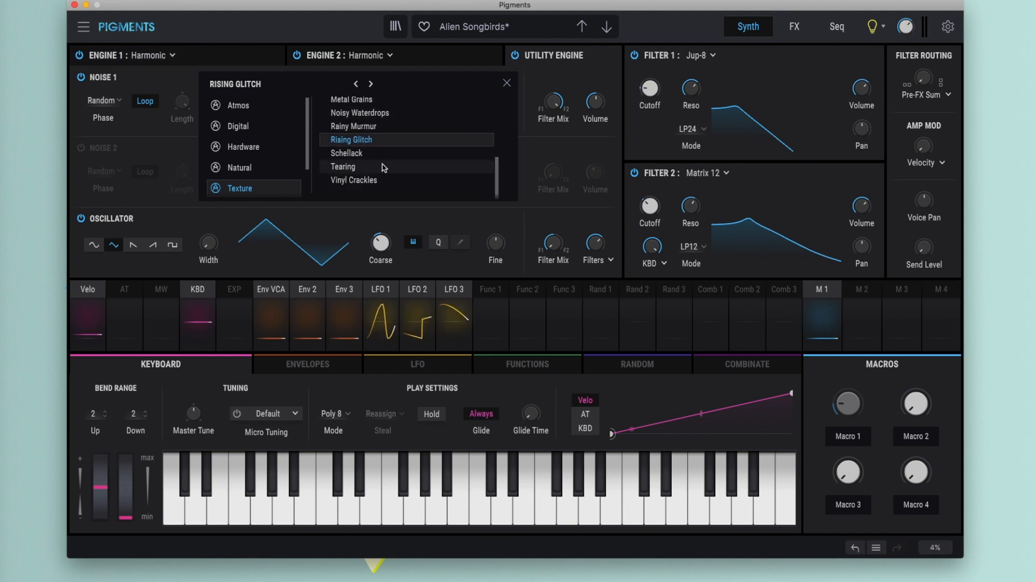
{"action": "scroll", "coordinate": [382, 167], "scroll_direction": "up", "scroll_amount": 3}
{"action": "scroll", "coordinate": [380, 169], "scroll_direction": "up", "scroll_amount": 1}
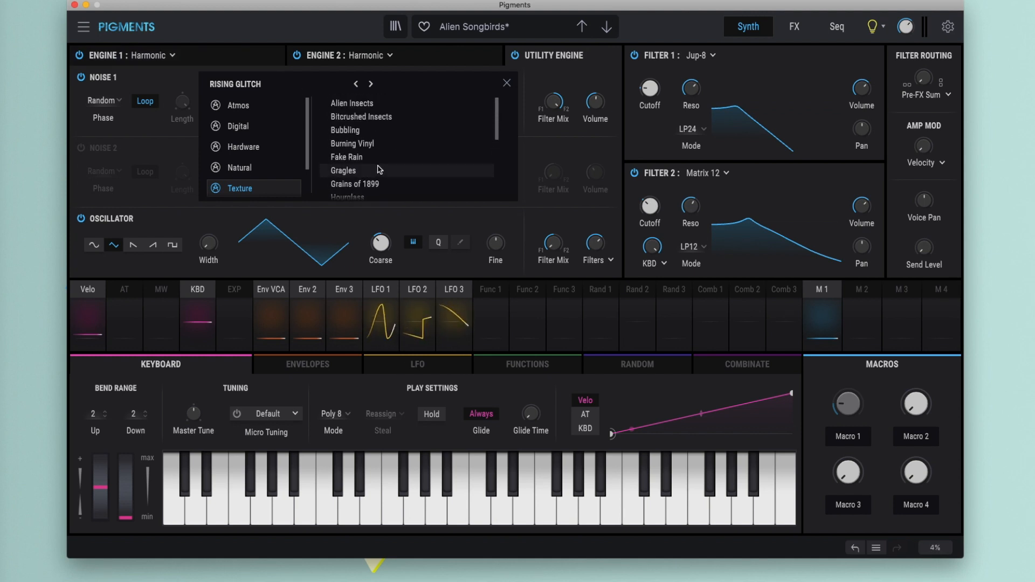
- Look through the Natural, Hardware, Digital and Atmos noise samples for Noise 1 and return to the Texture category
{"action": "left_click", "coordinate": [241, 168]}
{"action": "scroll", "coordinate": [371, 159], "scroll_direction": "down", "scroll_amount": 3}
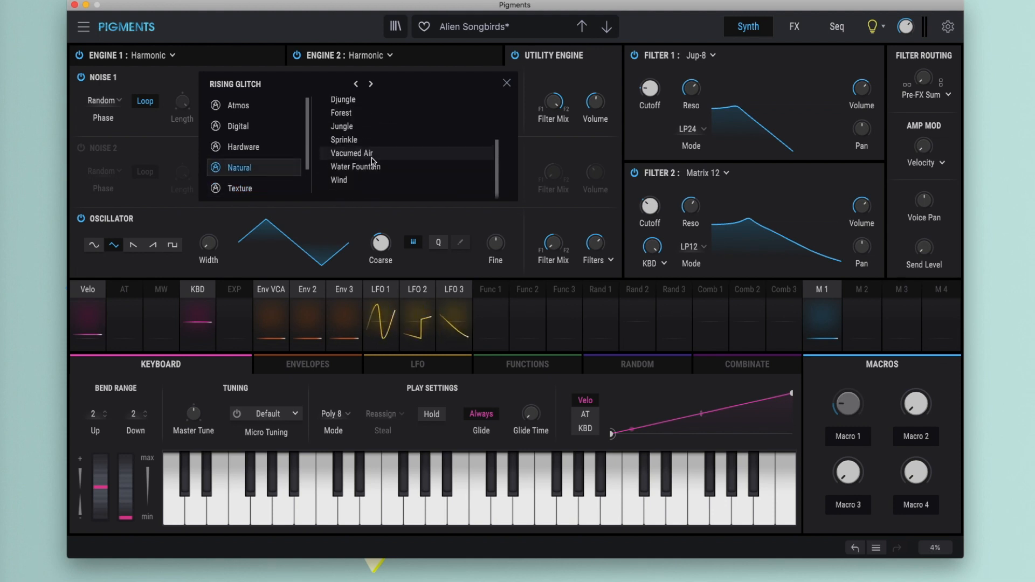
{"action": "scroll", "coordinate": [370, 161], "scroll_direction": "up", "scroll_amount": 3}
{"action": "left_click", "coordinate": [241, 149]}
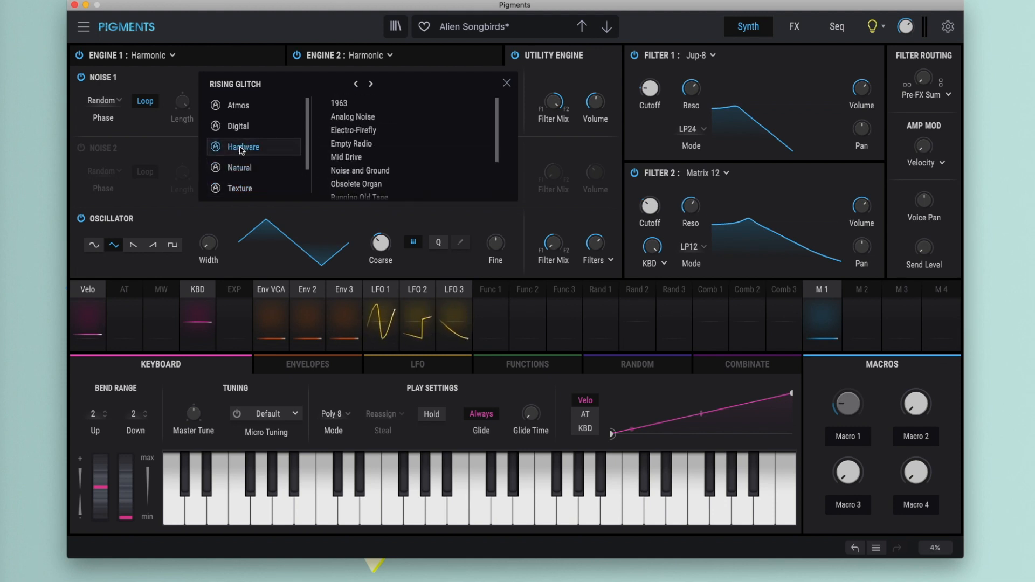
{"action": "scroll", "coordinate": [363, 140], "scroll_direction": "down", "scroll_amount": 3}
{"action": "scroll", "coordinate": [366, 146], "scroll_direction": "up", "scroll_amount": 3}
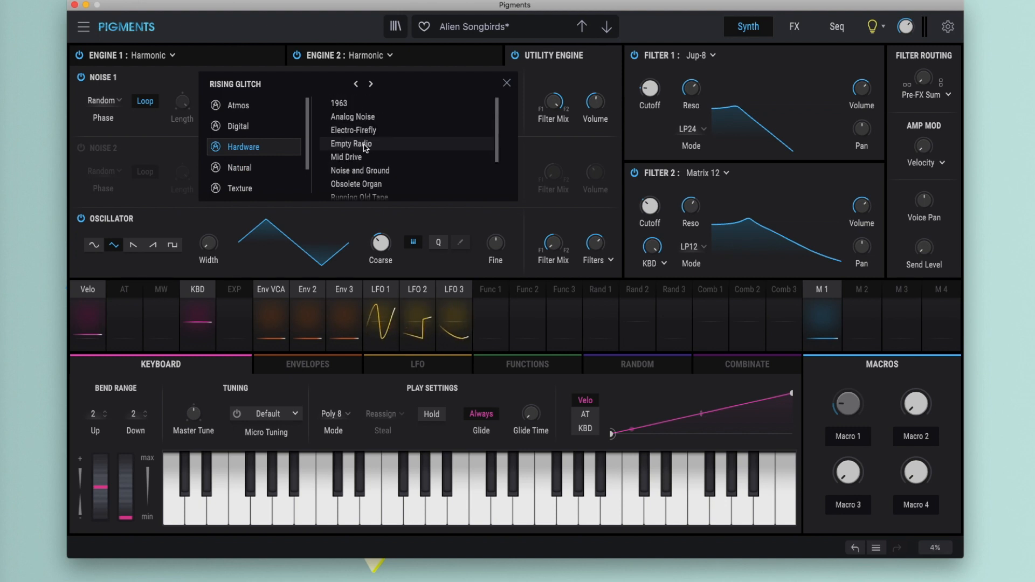
{"action": "left_click", "coordinate": [239, 126]}
{"action": "left_click", "coordinate": [240, 106]}
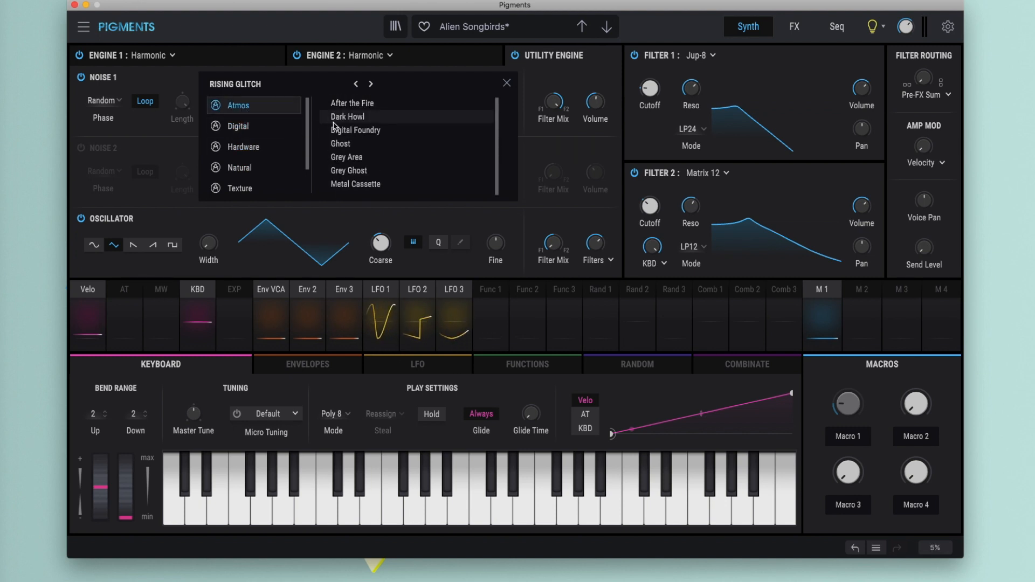
{"action": "left_click", "coordinate": [240, 167]}
{"action": "left_click", "coordinate": [249, 189]}
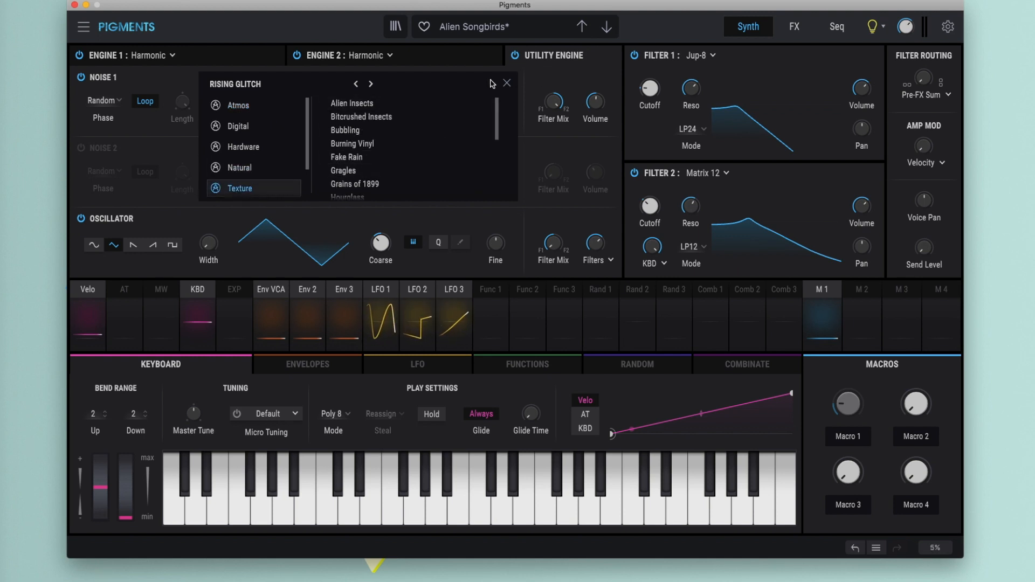
- Close the noise sample browser and examine the filter types offered for Filter 1
{"action": "left_click", "coordinate": [507, 84]}
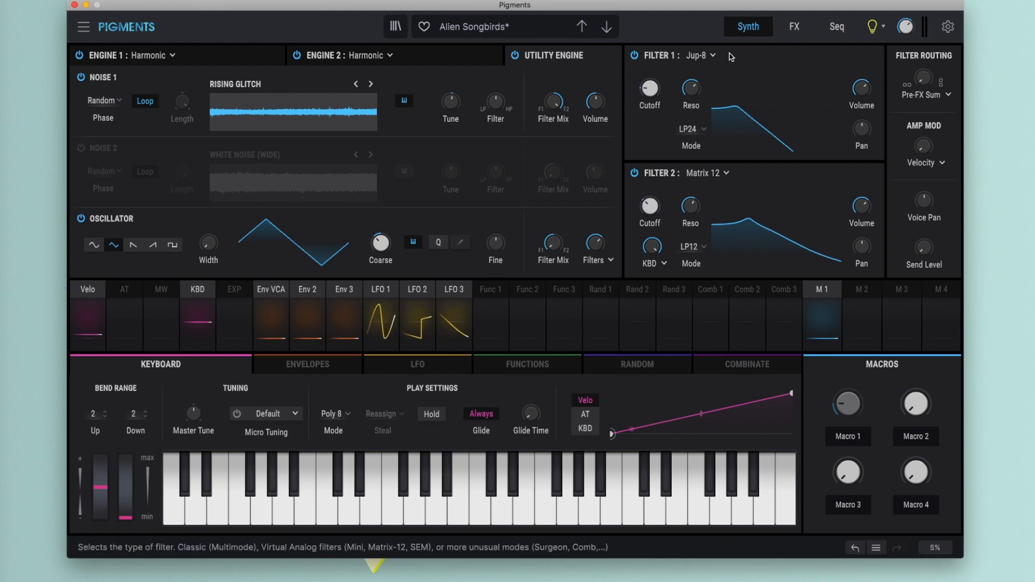
{"action": "left_click", "coordinate": [712, 56]}
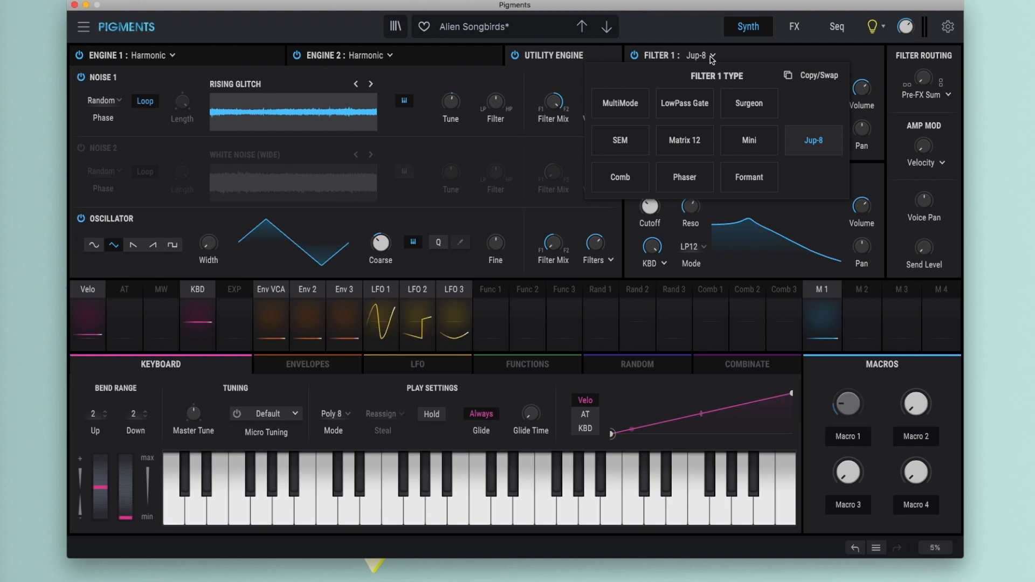
{"action": "left_click", "coordinate": [717, 50]}
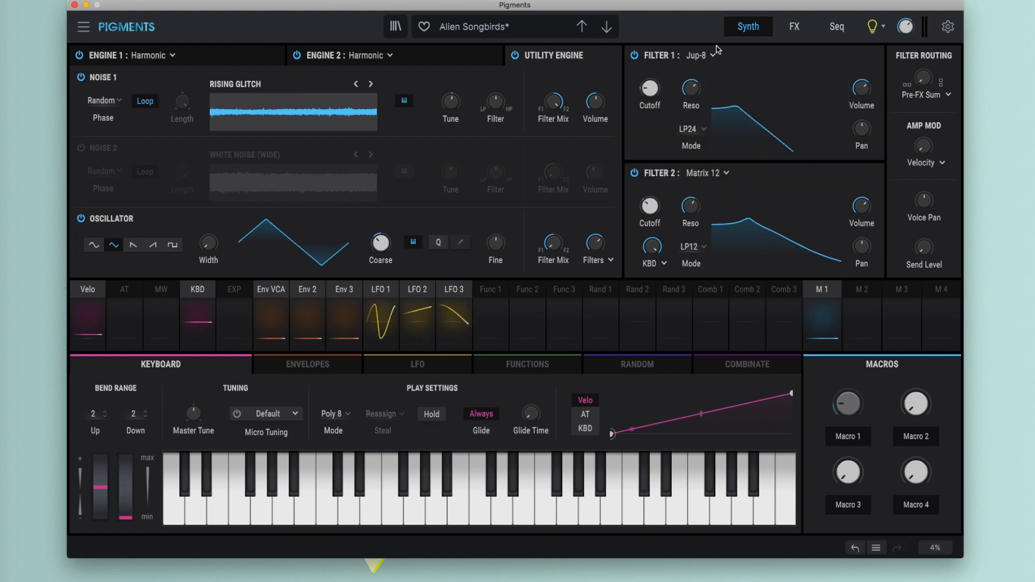
- Open the effects page and examine the effect types offered for the Chorus JUN-6 slot on FX A
{"action": "left_click", "coordinate": [794, 28]}
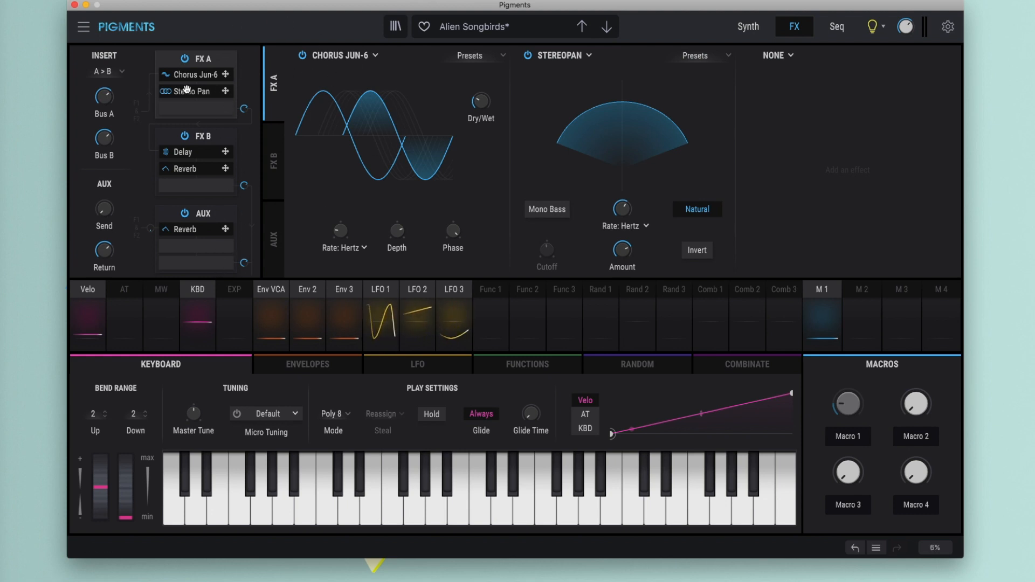
{"action": "mouse_move", "coordinate": [193, 93]}
{"action": "left_mouse_down"}
{"action": "mouse_move", "coordinate": [189, 242]}
{"action": "mouse_move", "coordinate": [199, 92]}
{"action": "left_mouse_up"}
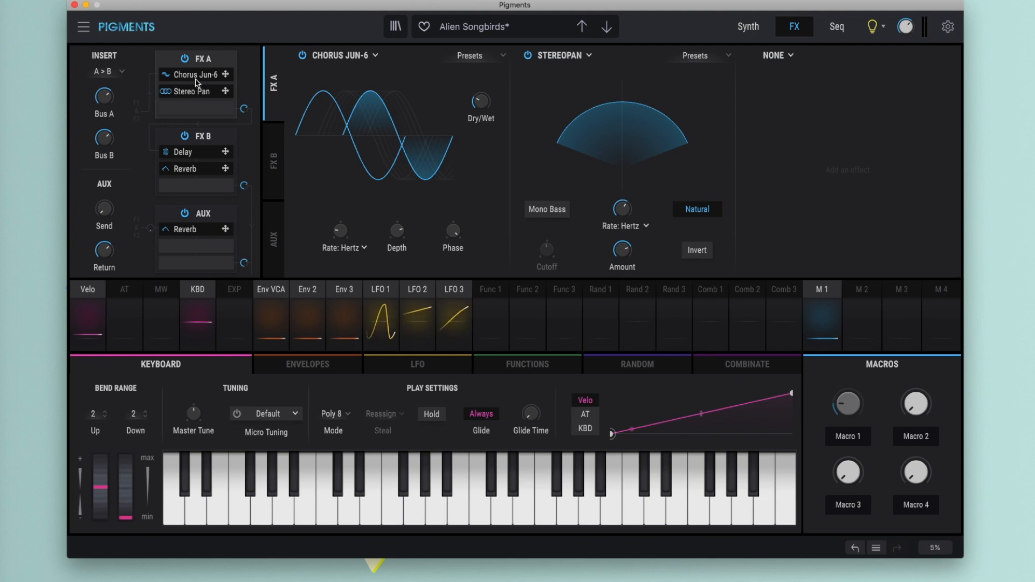
{"action": "left_click", "coordinate": [375, 57]}
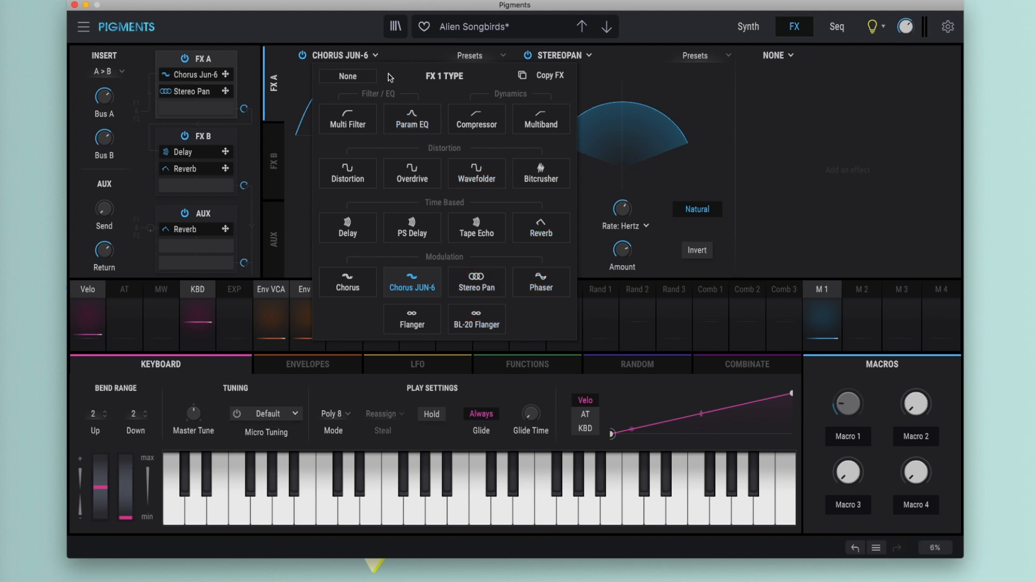
{"action": "left_click", "coordinate": [376, 57]}
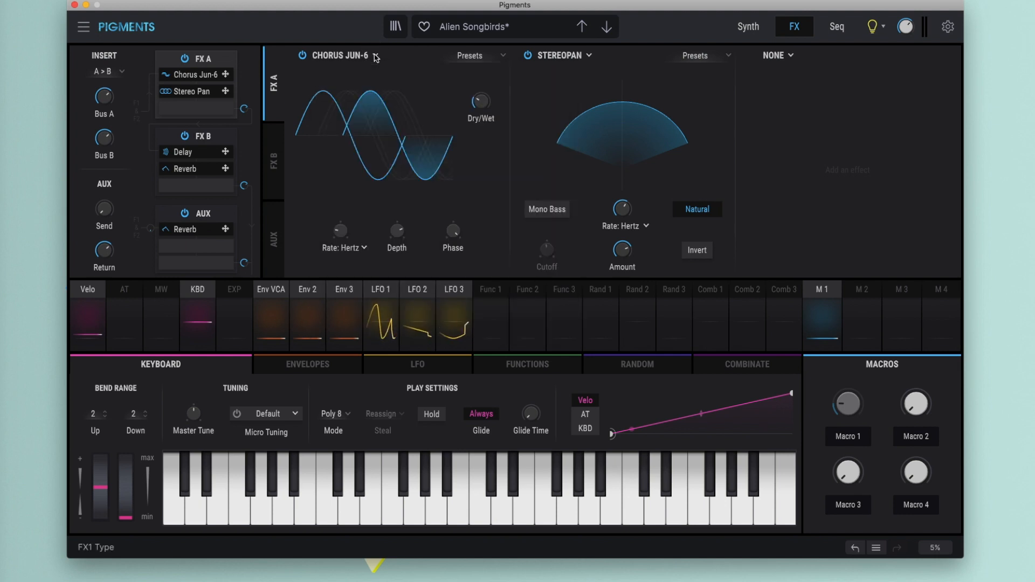
- Replace the Delay effect on FX B with PS Delay
{"action": "left_click", "coordinate": [211, 136]}
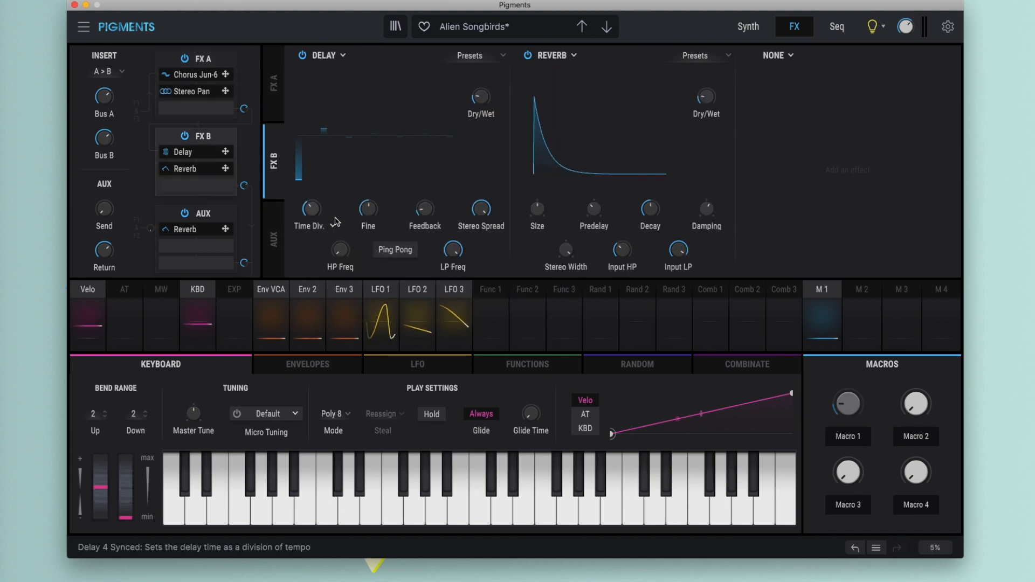
{"action": "left_click", "coordinate": [343, 56]}
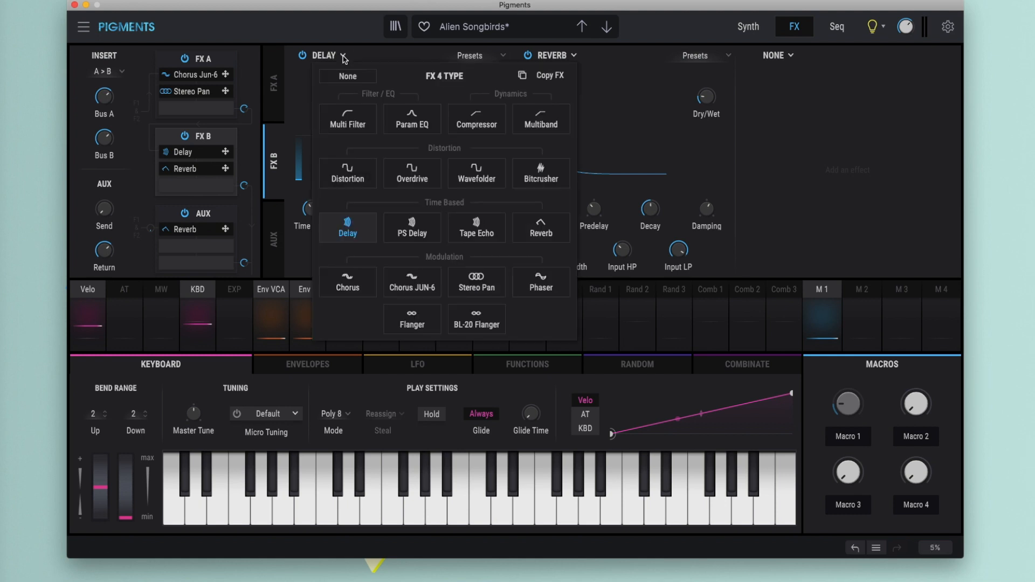
{"action": "left_click", "coordinate": [420, 237]}
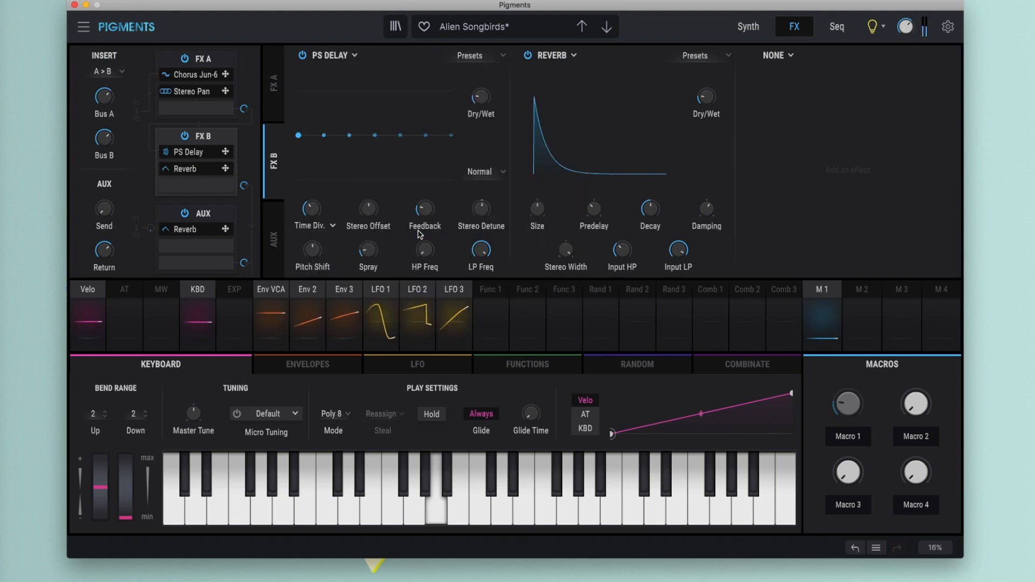
- Sweep the PS Delay's Pitch Shift up to 15 semitones and down past -14 semitones
{"action": "left_click_drag", "start_coordinate": [315, 252], "coordinate": [316, 221]}
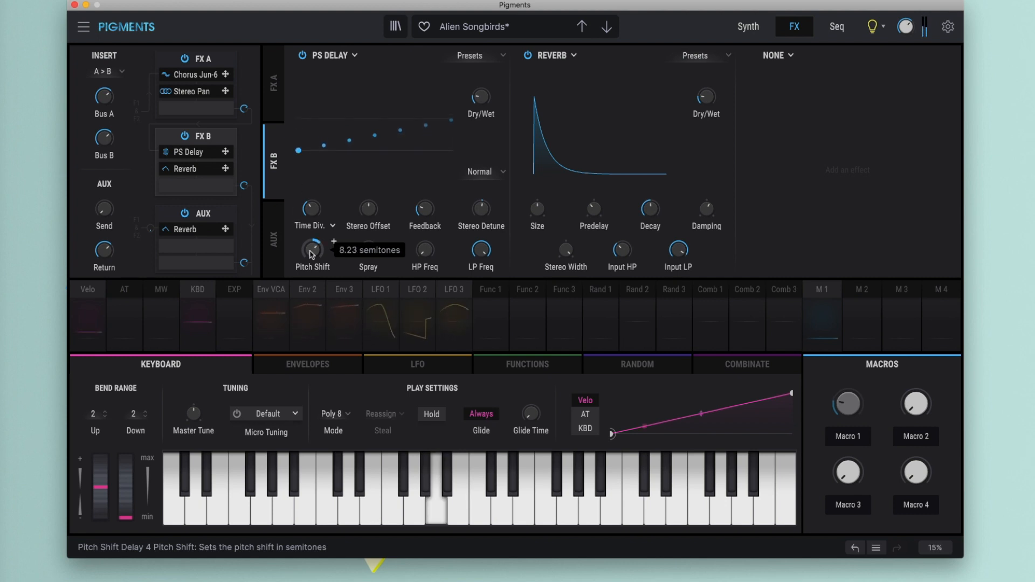
{"action": "left_click_drag", "start_coordinate": [310, 251], "coordinate": [312, 227]}
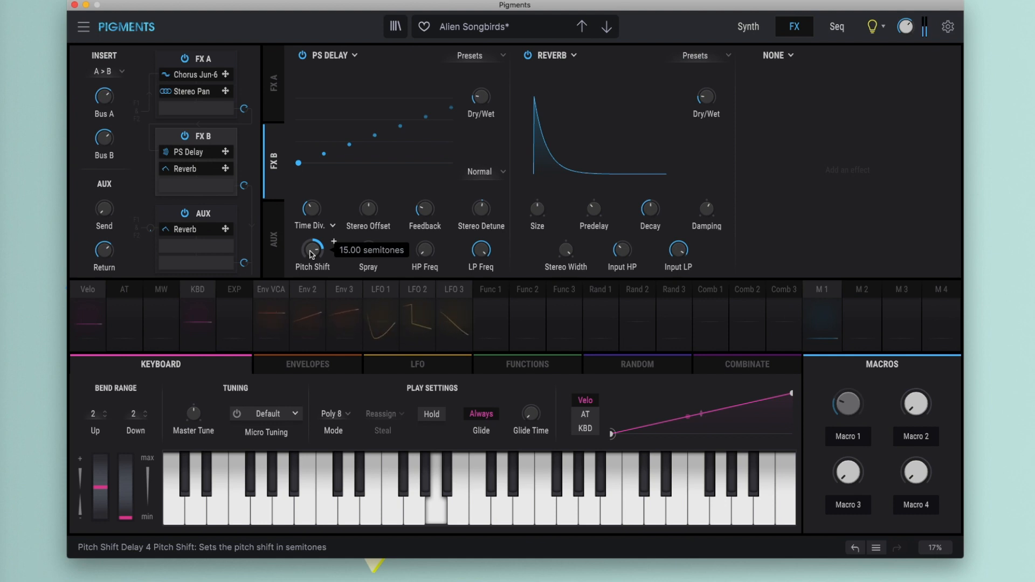
{"action": "left_click_drag", "start_coordinate": [310, 251], "coordinate": [308, 252]}
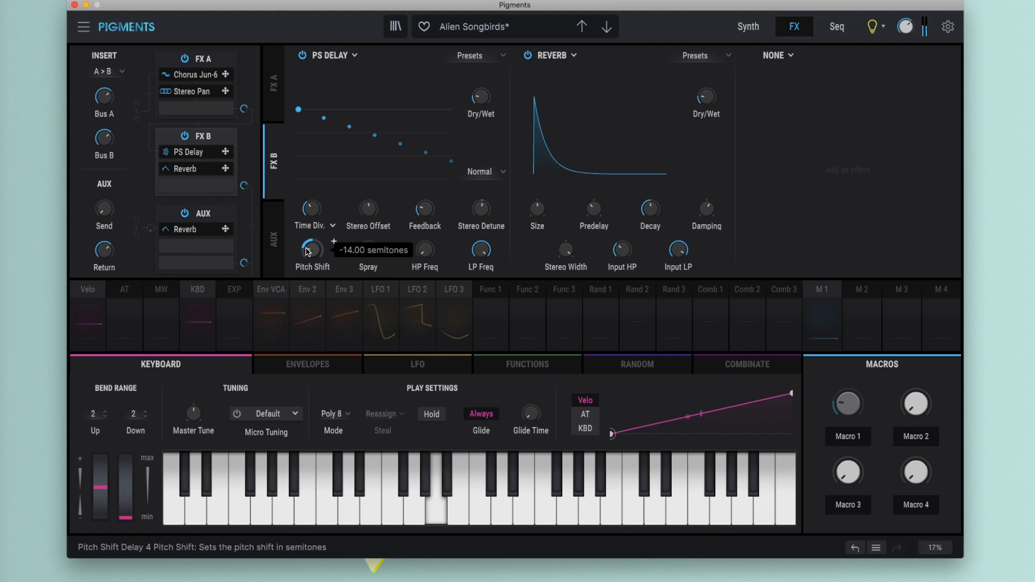
{"action": "left_click_drag", "start_coordinate": [307, 249], "coordinate": [307, 249]}
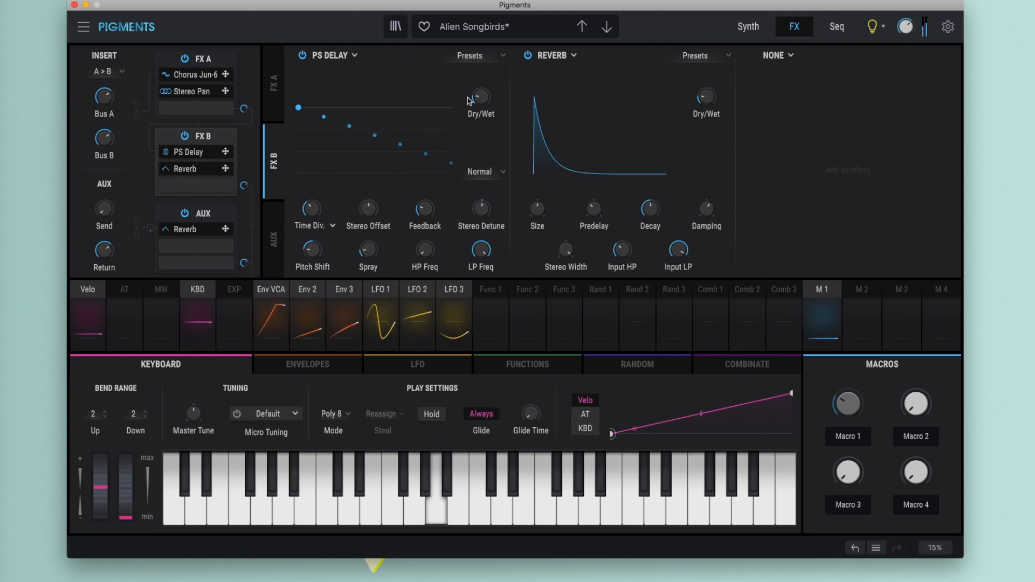
- Raise the PS Delay's Dry/Wet mix and set the Bus A and B routing to parallel (A // B)
{"action": "left_click_drag", "start_coordinate": [479, 96], "coordinate": [456, 6]}
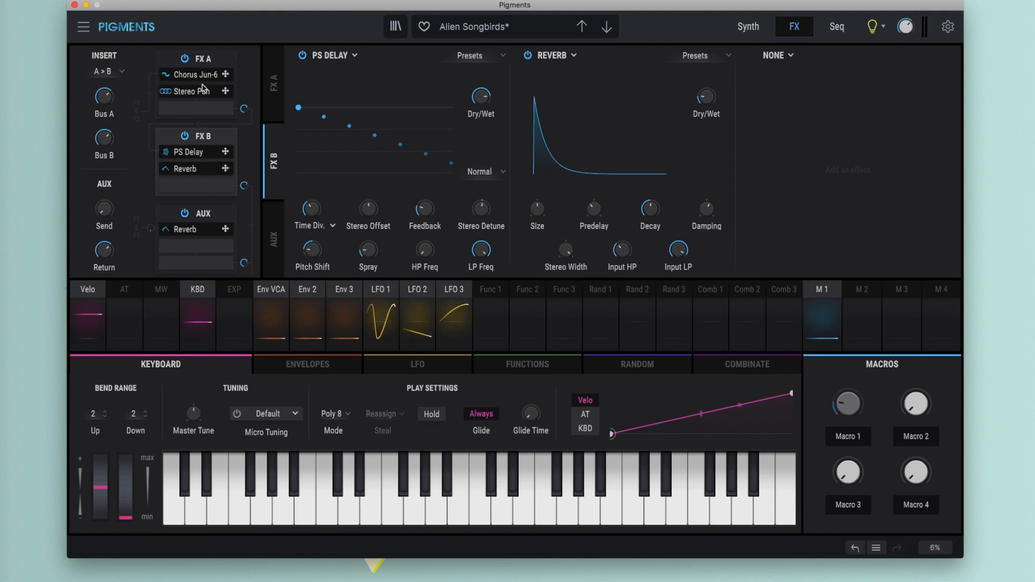
{"action": "left_click", "coordinate": [121, 72]}
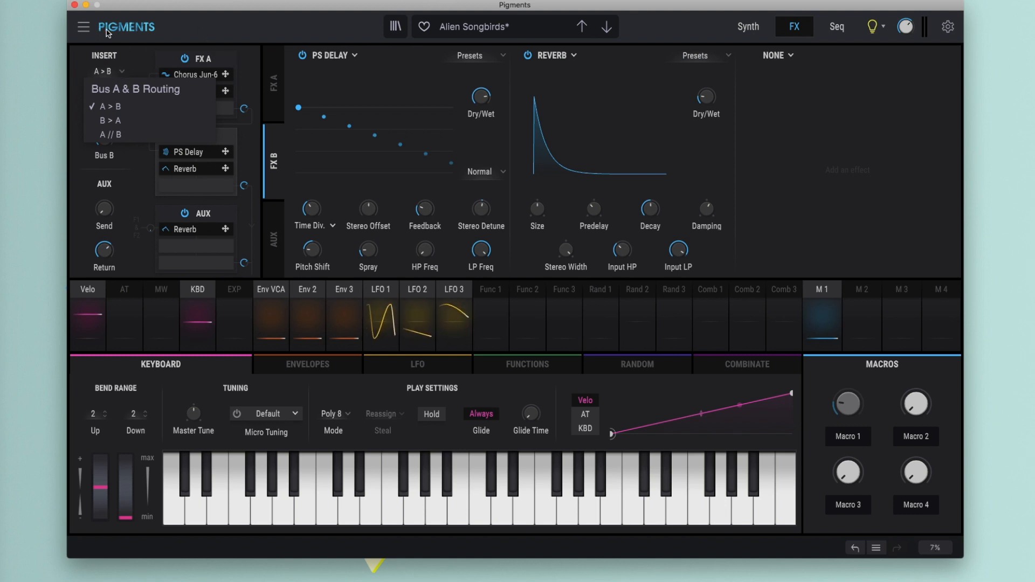
{"action": "left_click", "coordinate": [114, 136]}
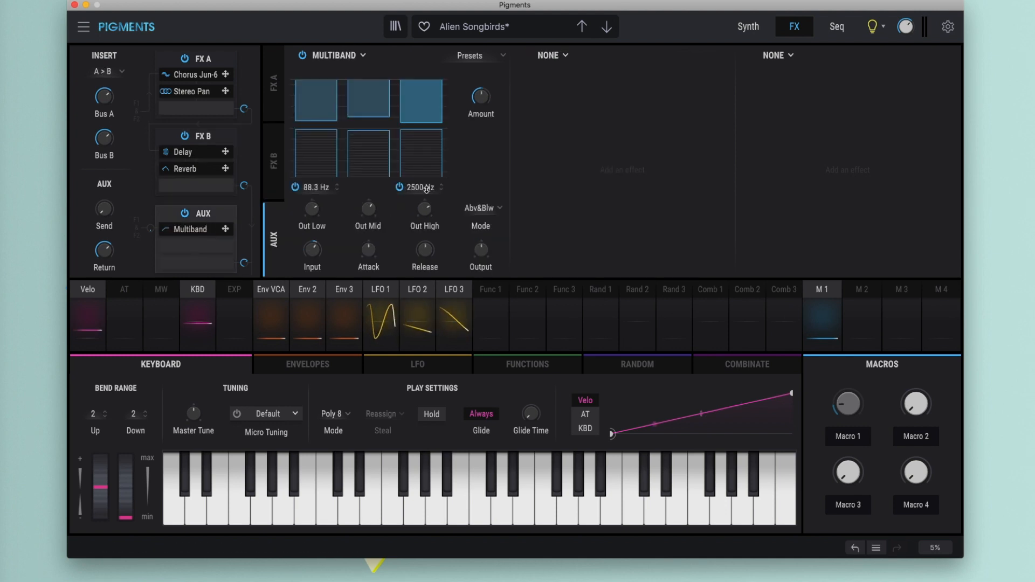
- Examine the effect types for the AUX Multiband slot and reduce the mid band's below-threshold compression
{"action": "mouse_move", "coordinate": [435, 150]}
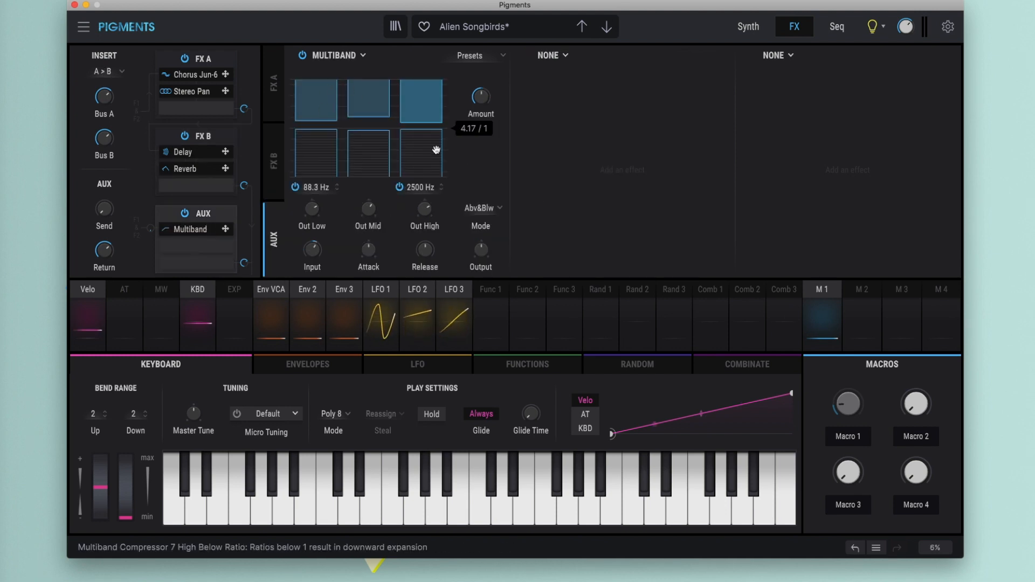
{"action": "left_click", "coordinate": [361, 56]}
{"action": "left_click", "coordinate": [362, 57]}
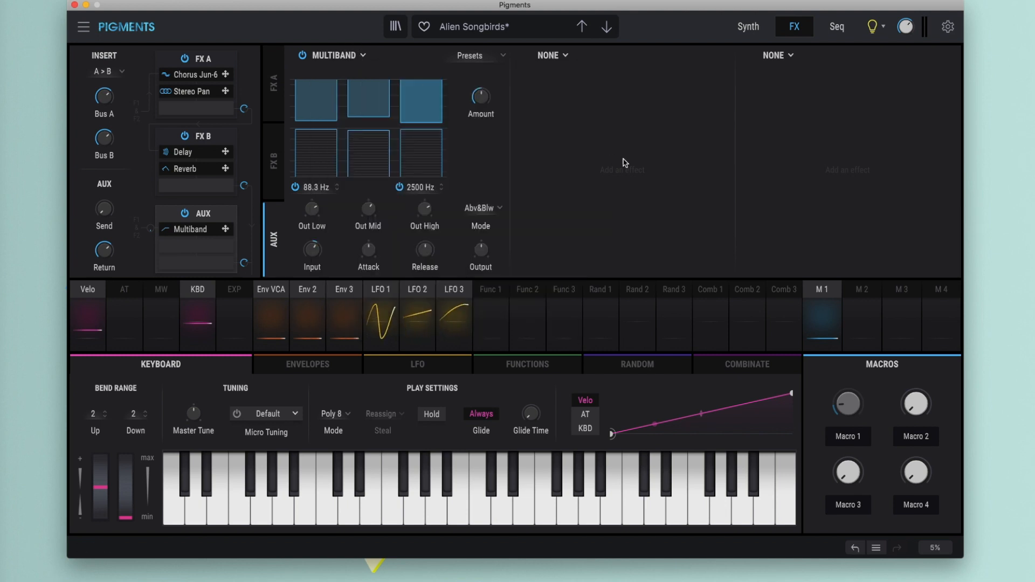
{"action": "mouse_move", "coordinate": [363, 155]}
{"action": "left_click_drag", "start_coordinate": [364, 156], "coordinate": [362, 187]}
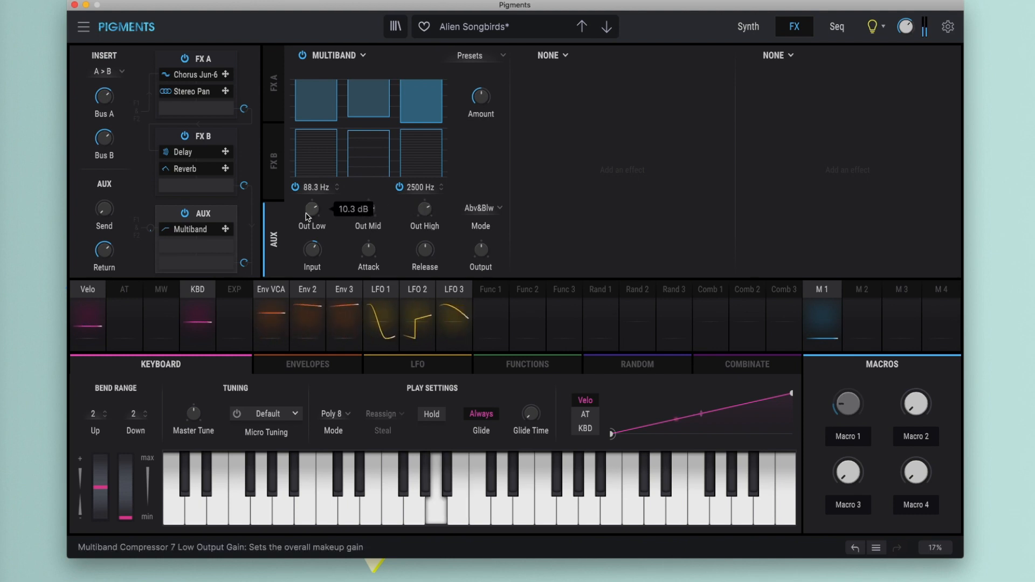
- Raise the Multiband's Out Low and Out High gains and adjust the above-threshold compression of its mid and low bands
{"action": "left_click_drag", "start_coordinate": [306, 214], "coordinate": [309, 182]}
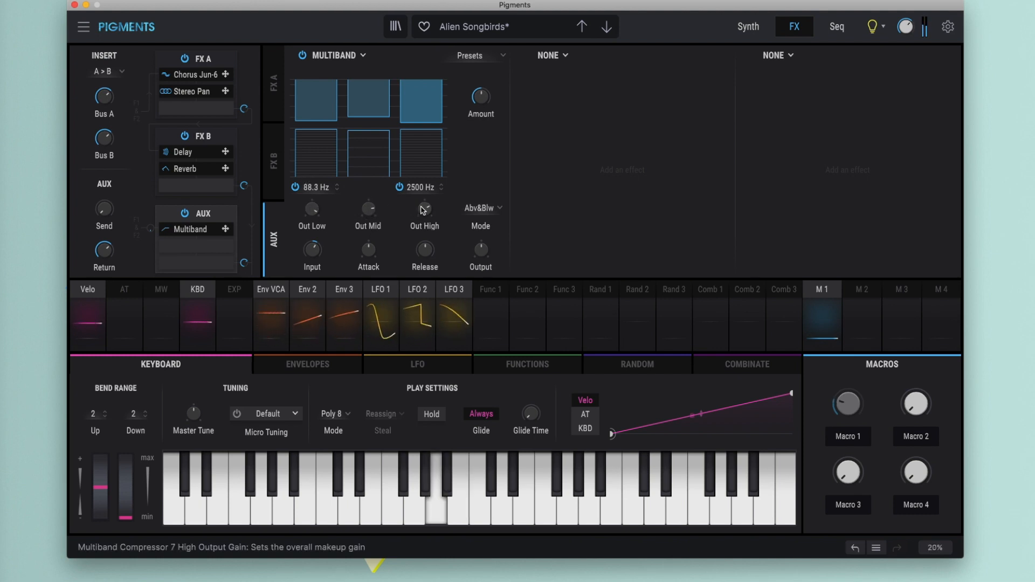
{"action": "left_click_drag", "start_coordinate": [423, 207], "coordinate": [426, 177]}
{"action": "left_click_drag", "start_coordinate": [354, 106], "coordinate": [358, 124]}
{"action": "left_click_drag", "start_coordinate": [305, 89], "coordinate": [316, 74]}
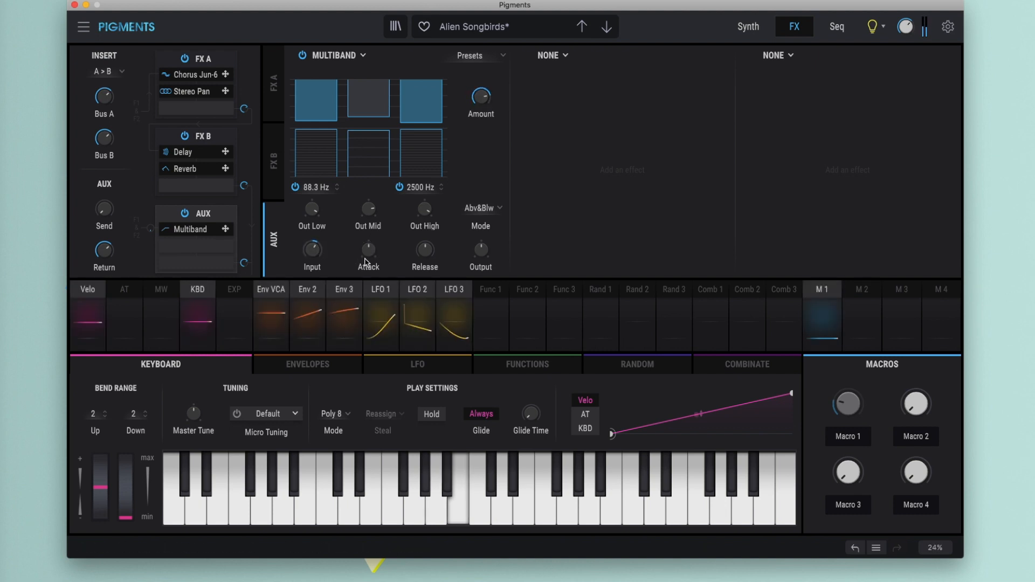
{"action": "left_click_drag", "start_coordinate": [369, 254], "coordinate": [420, 251]}
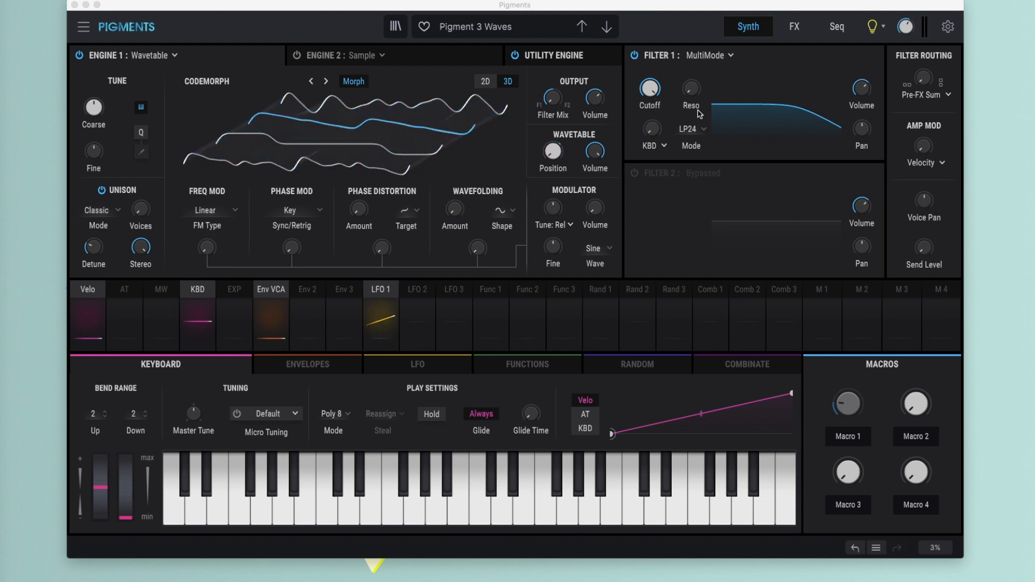
- Examine the Engine 1 types, keep Wavetable, and check its Morph option, leaving it on
{"action": "left_click", "coordinate": [155, 59]}
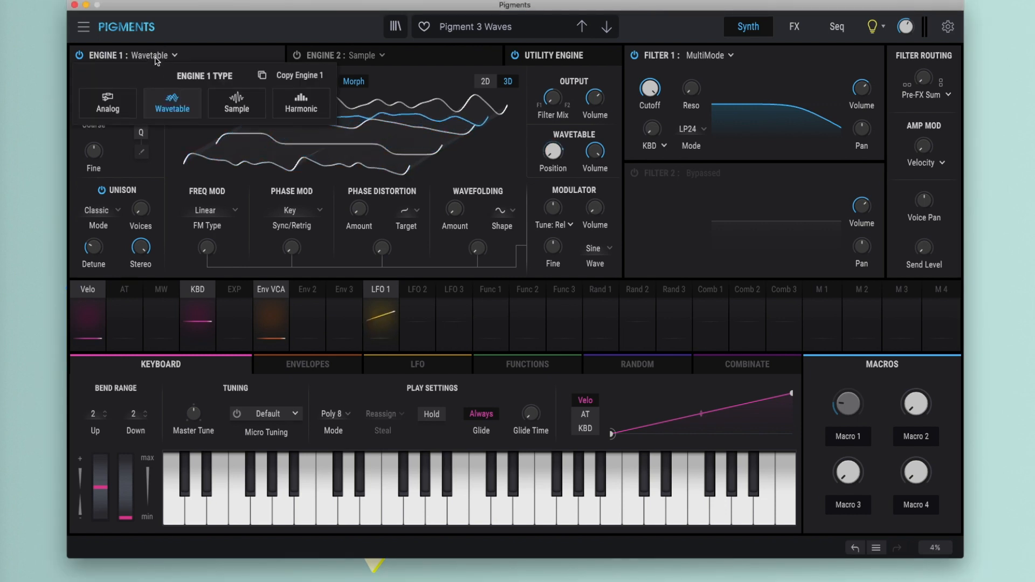
{"action": "left_click", "coordinate": [173, 109]}
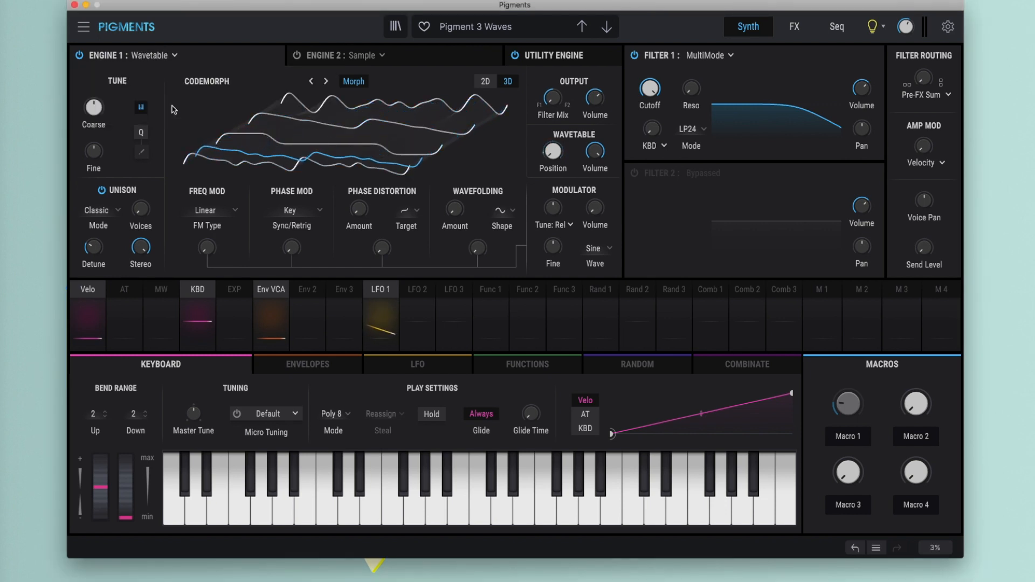
{"action": "left_click", "coordinate": [364, 82]}
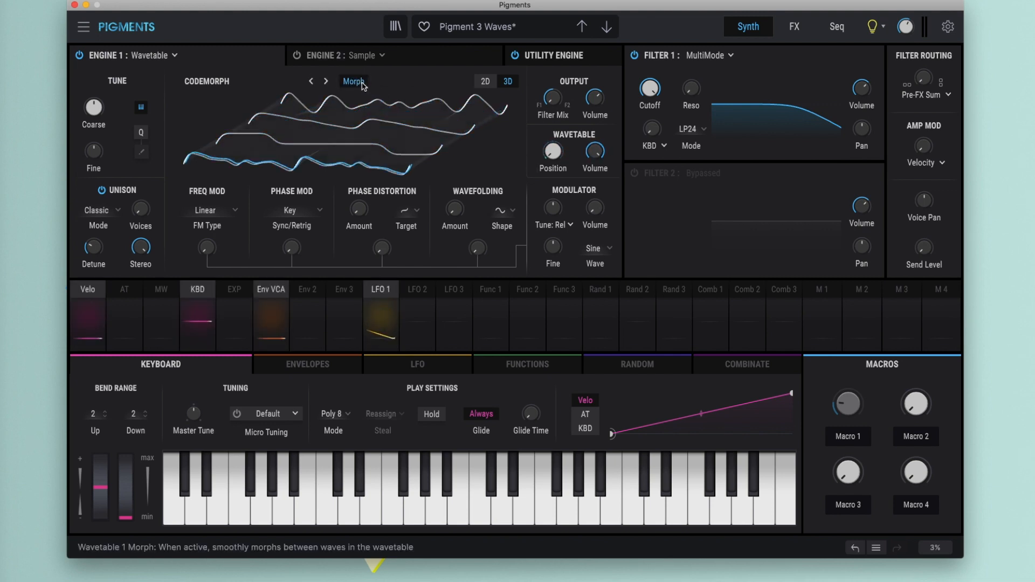
- Load the Gendyn Saw wavetable from the Pigments 3 category into Engine 1 and step on to Gendyn Sine
{"action": "left_click", "coordinate": [238, 85]}
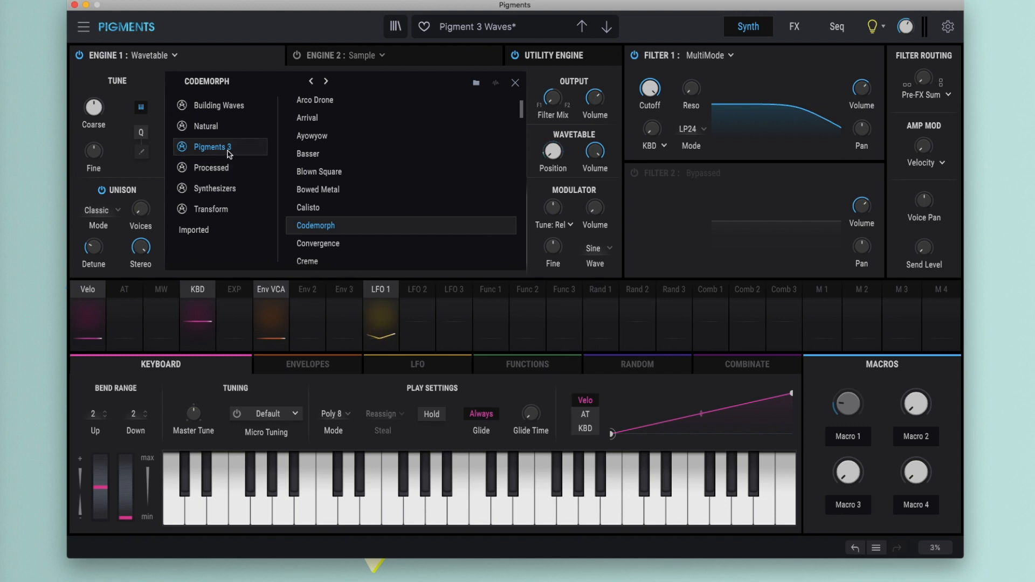
{"action": "scroll", "coordinate": [418, 145], "scroll_direction": "up", "scroll_amount": 1}
{"action": "scroll", "coordinate": [418, 144], "scroll_direction": "down", "scroll_amount": 5}
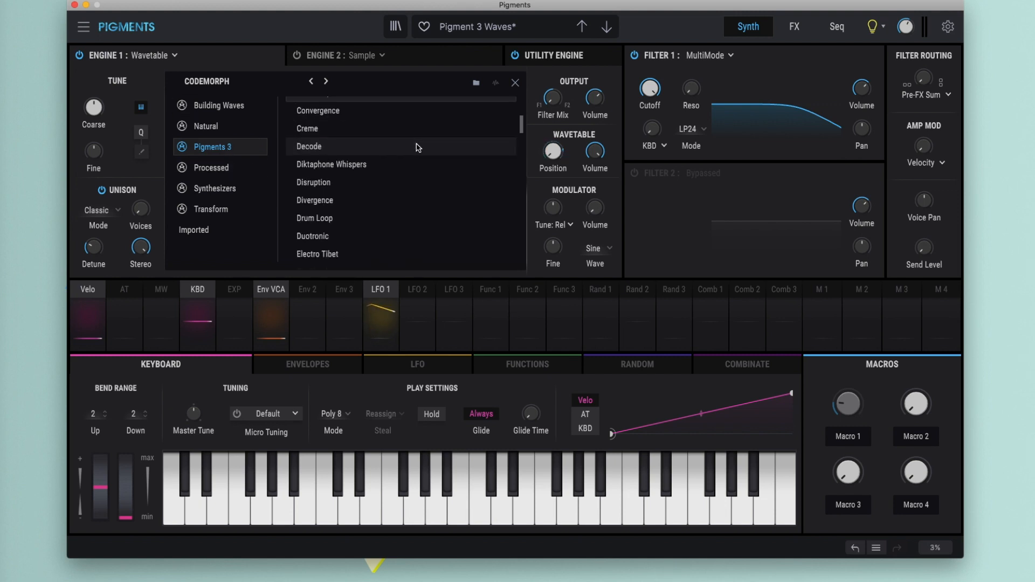
{"action": "scroll", "coordinate": [417, 147], "scroll_direction": "down", "scroll_amount": 15}
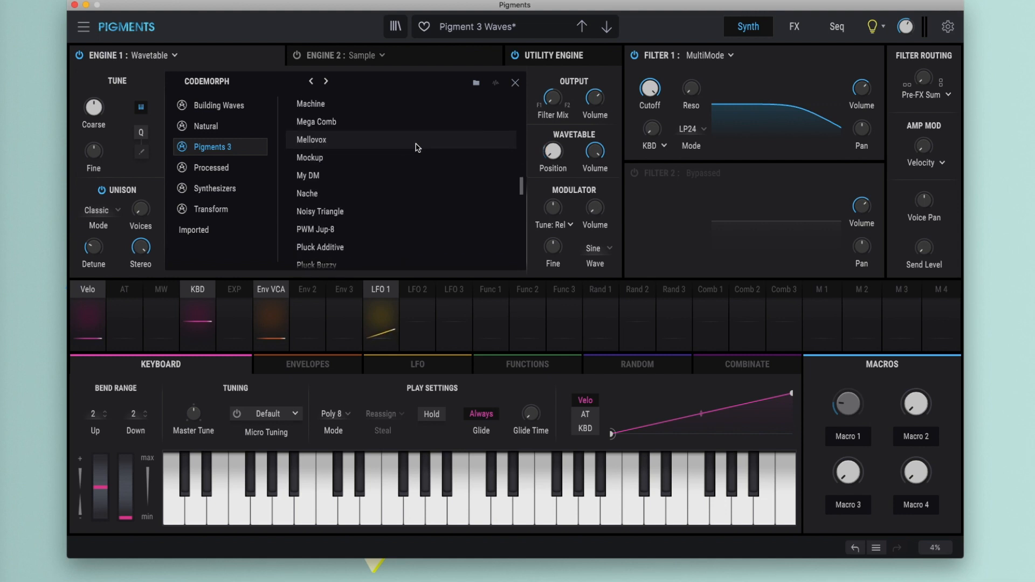
{"action": "scroll", "coordinate": [418, 147], "scroll_direction": "down", "scroll_amount": 12}
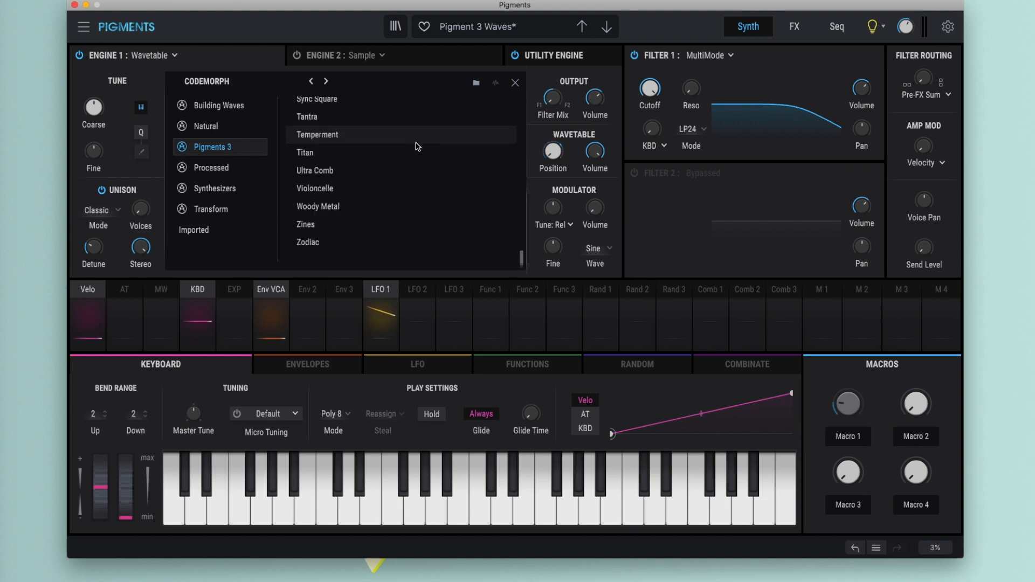
{"action": "scroll", "coordinate": [417, 147], "scroll_direction": "up", "scroll_amount": 15}
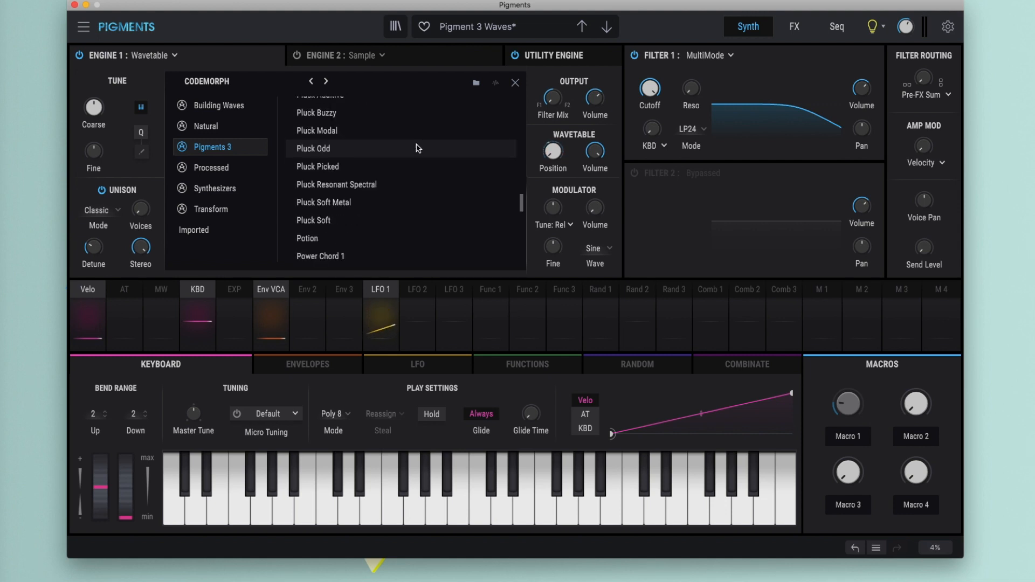
{"action": "scroll", "coordinate": [417, 147], "scroll_direction": "up", "scroll_amount": 10}
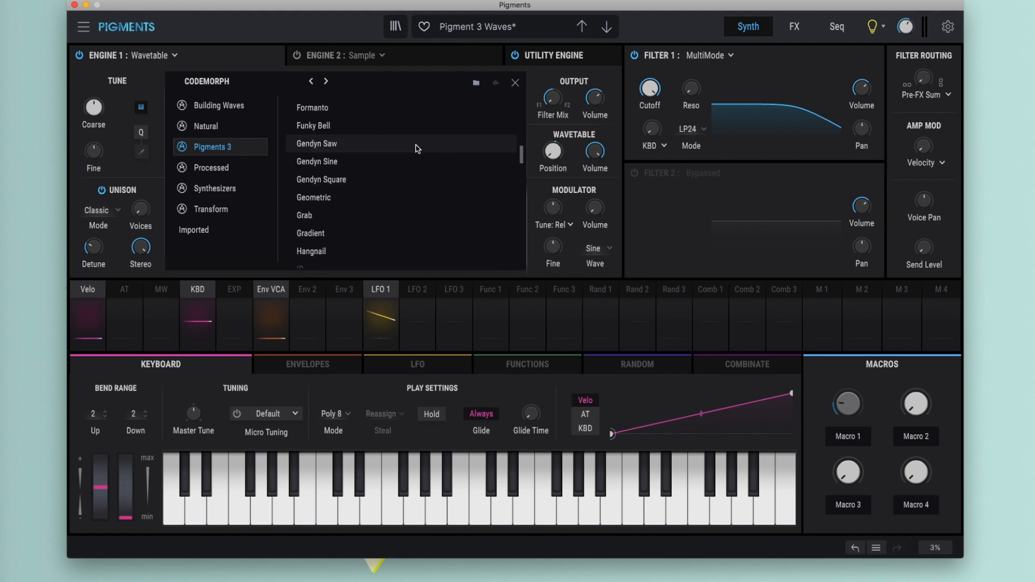
{"action": "left_click", "coordinate": [407, 144]}
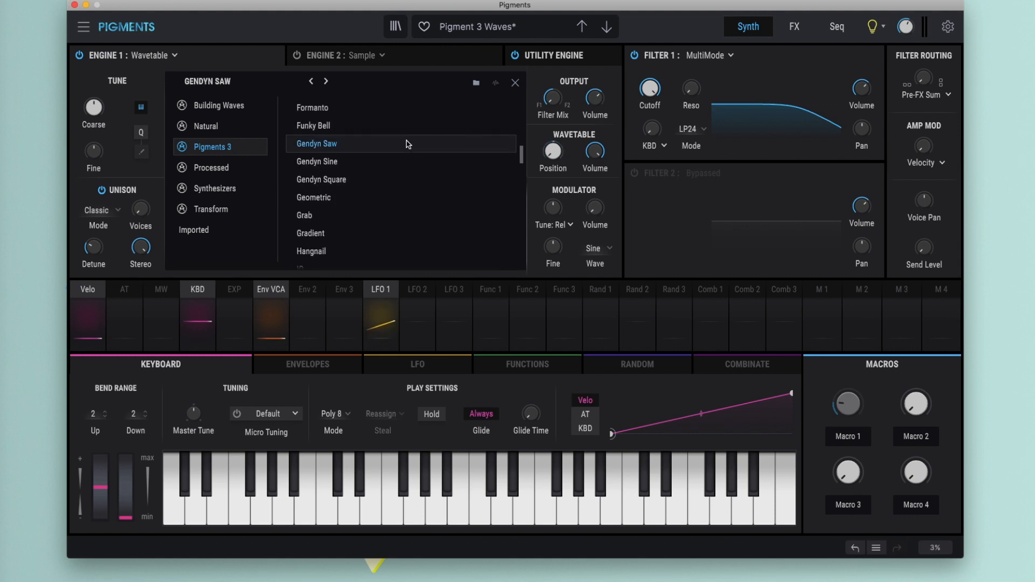
{"action": "left_click", "coordinate": [514, 84]}
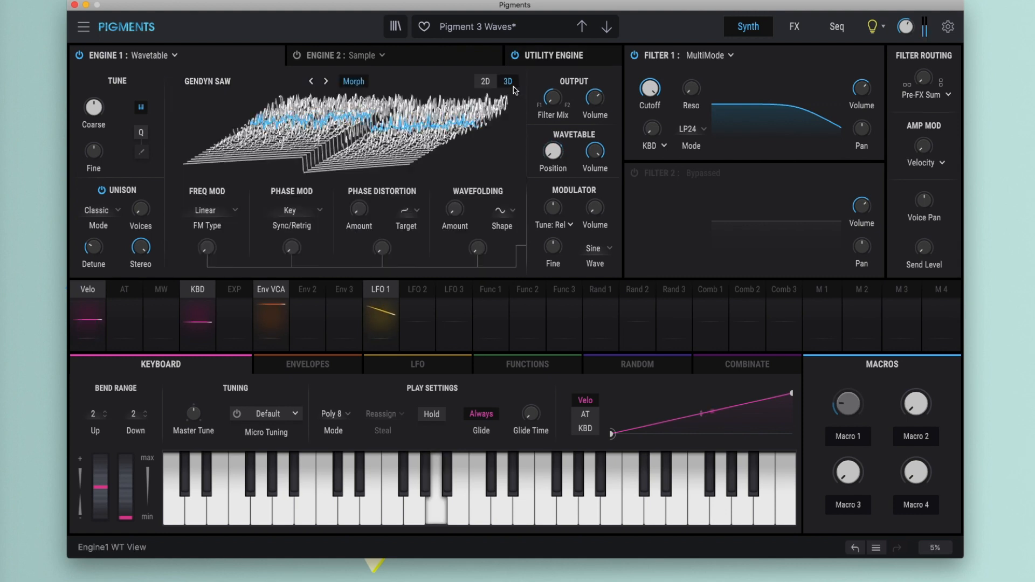
{"action": "left_click", "coordinate": [327, 80]}
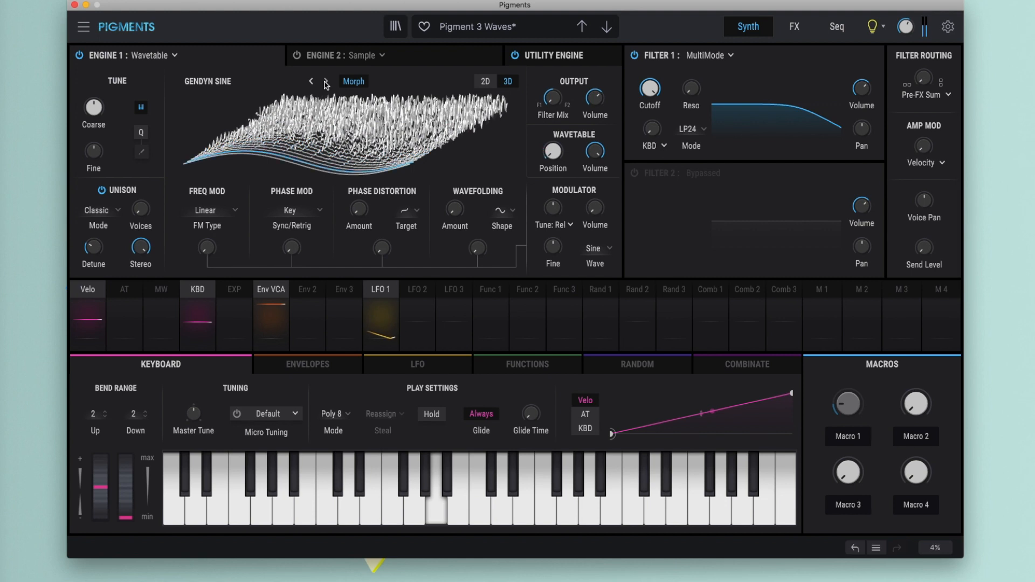
- Step Engine 1's wavetable forward from Gendyn Sine through Gendyn Square, Gradient, Iris and Komplex to Kontrabass
{"action": "left_click", "coordinate": [325, 82]}
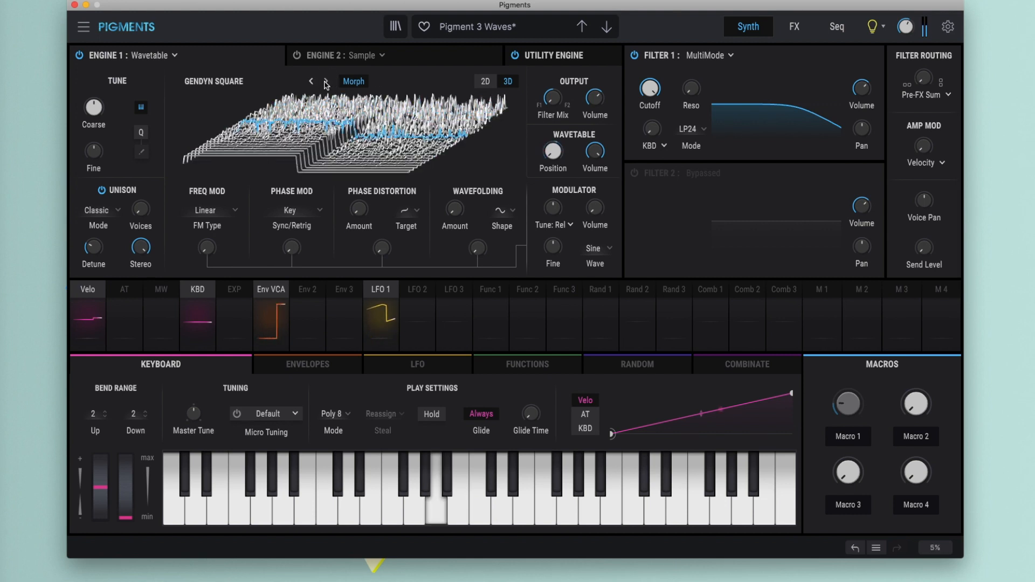
{"action": "left_click", "coordinate": [325, 83]}
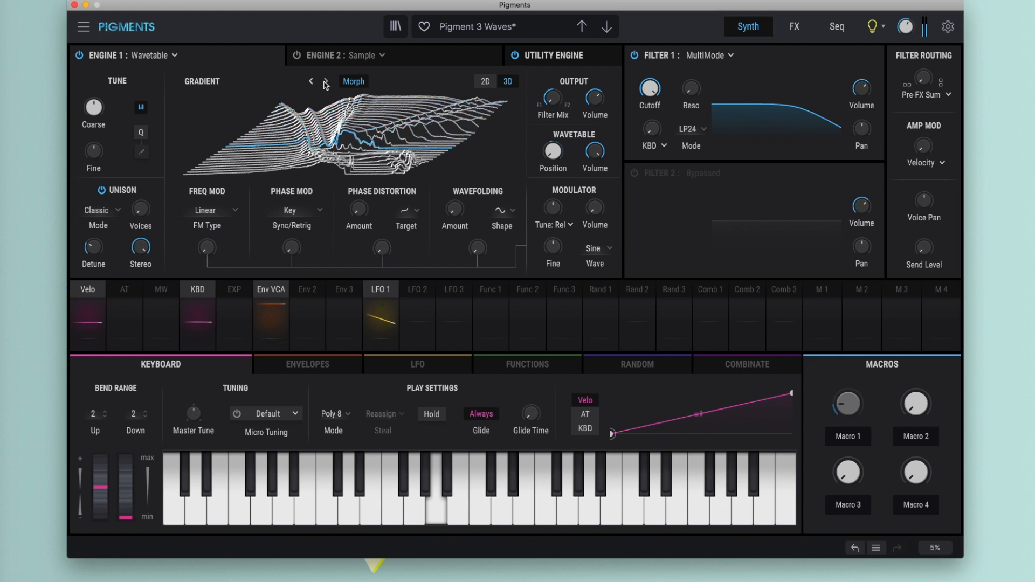
{"action": "left_click", "coordinate": [325, 82]}
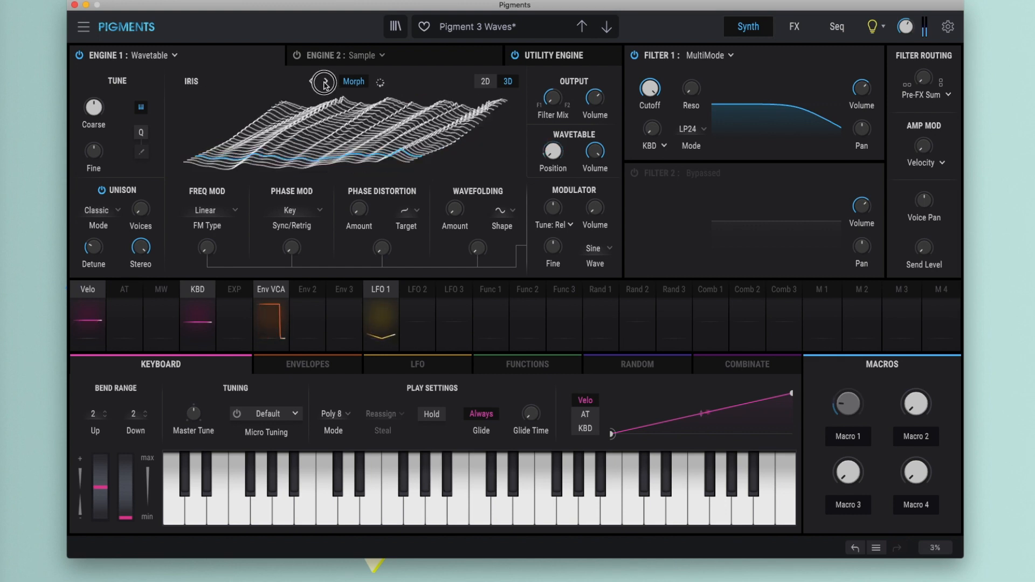
{"action": "left_click", "coordinate": [325, 82]}
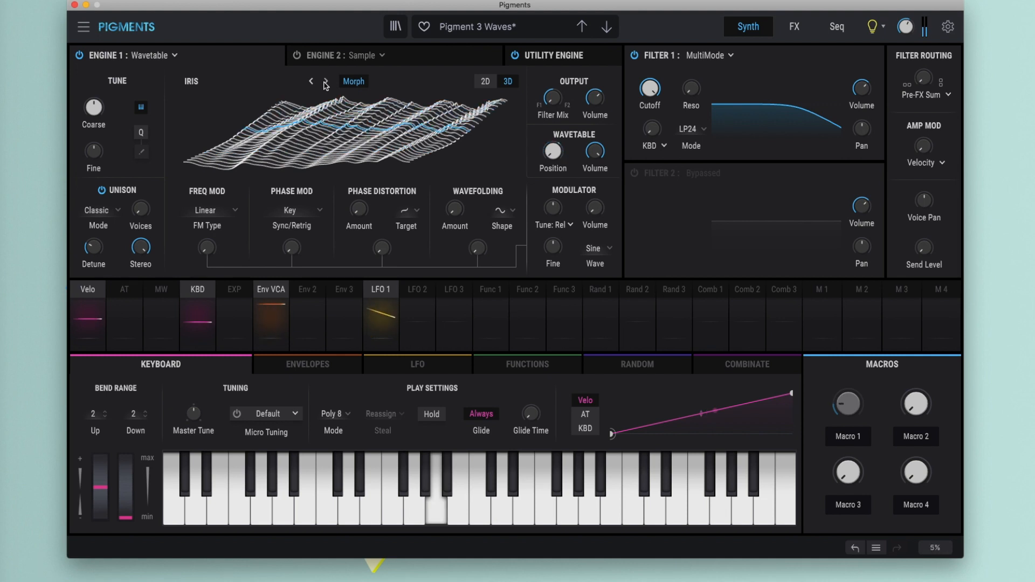
{"action": "left_click", "coordinate": [326, 83]}
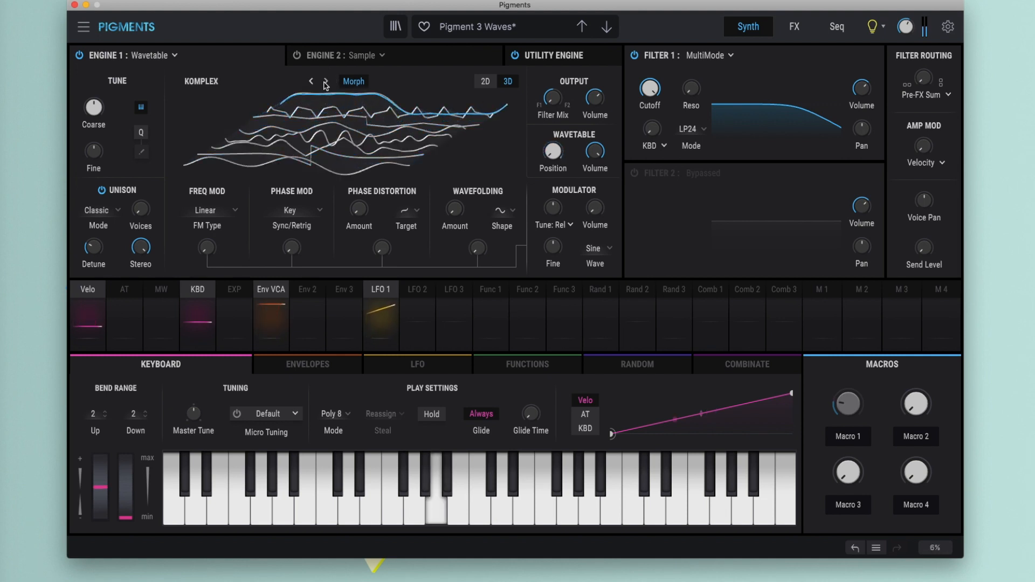
{"action": "left_click", "coordinate": [325, 82]}
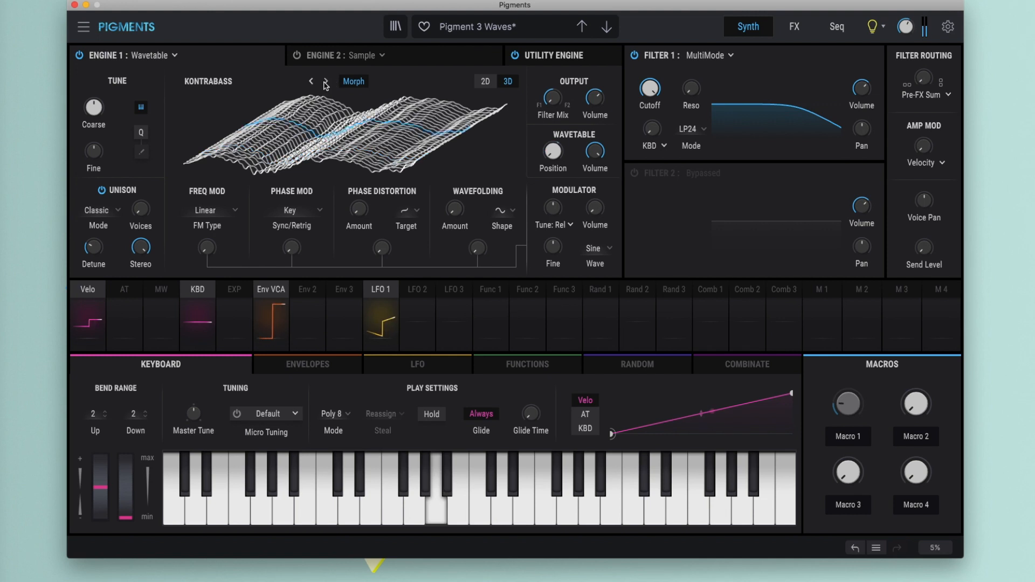